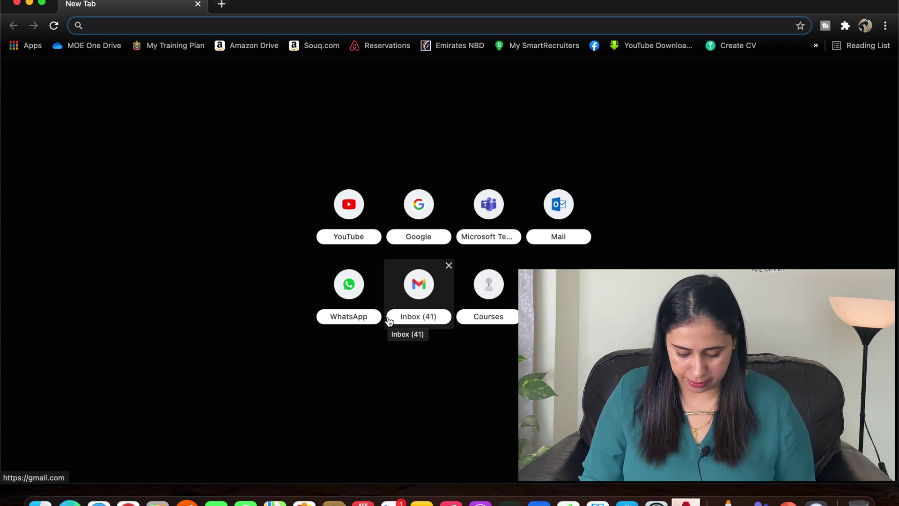
pyautogui.write('canva')
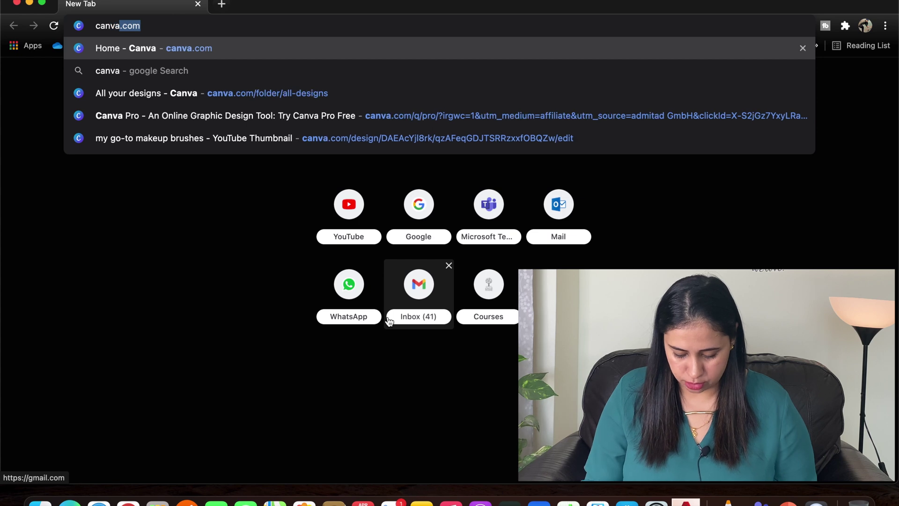
pyautogui.write('.com')
# Load canva.com in Chrome and bring up its Templates menu with the education categories
pyautogui.press('Return')
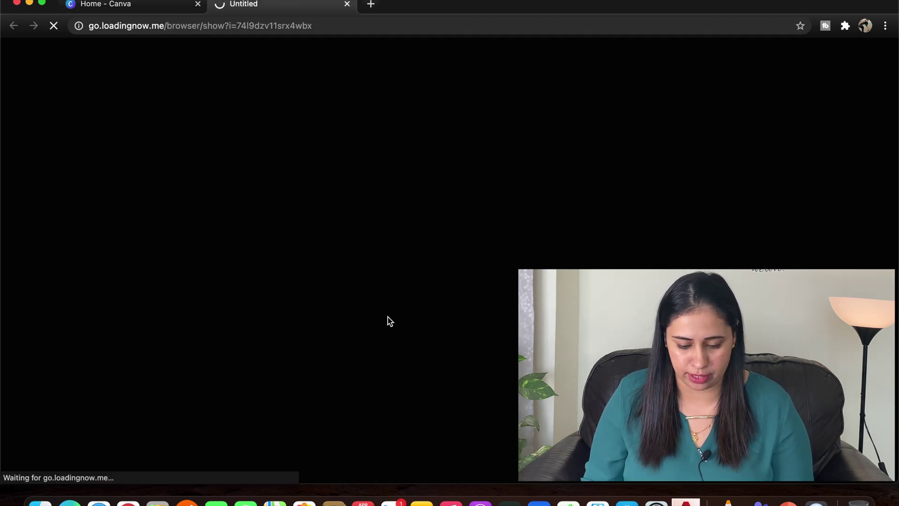
pyautogui.moveTo(143, 60)
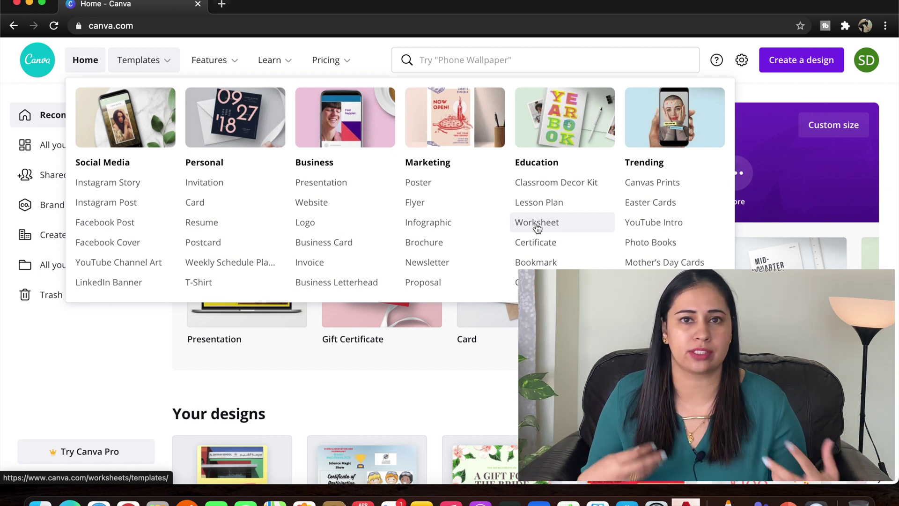
# Open the Education > Worksheet templates gallery and scroll through its printable designs
pyautogui.click(537, 222)
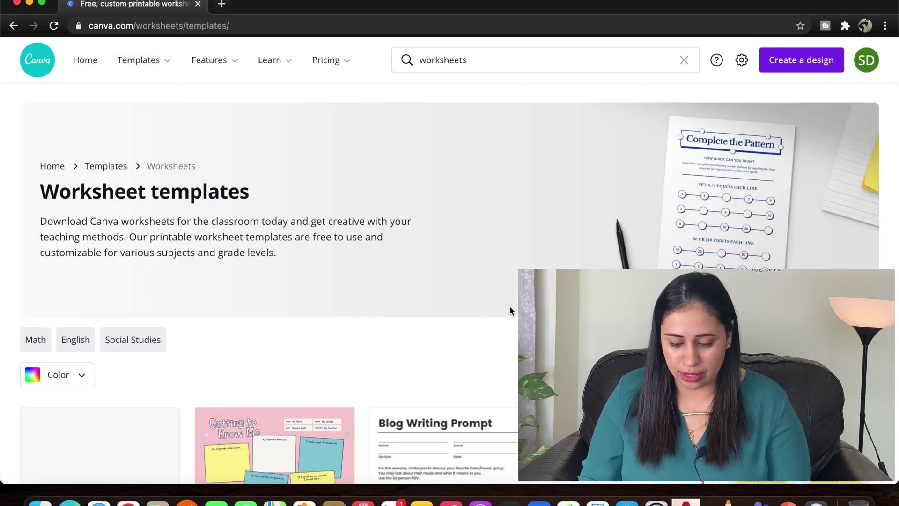
pyautogui.scroll(-3, 510, 308)
pyautogui.scroll(-3, 510, 308)
pyautogui.scroll(-2, 510, 307)
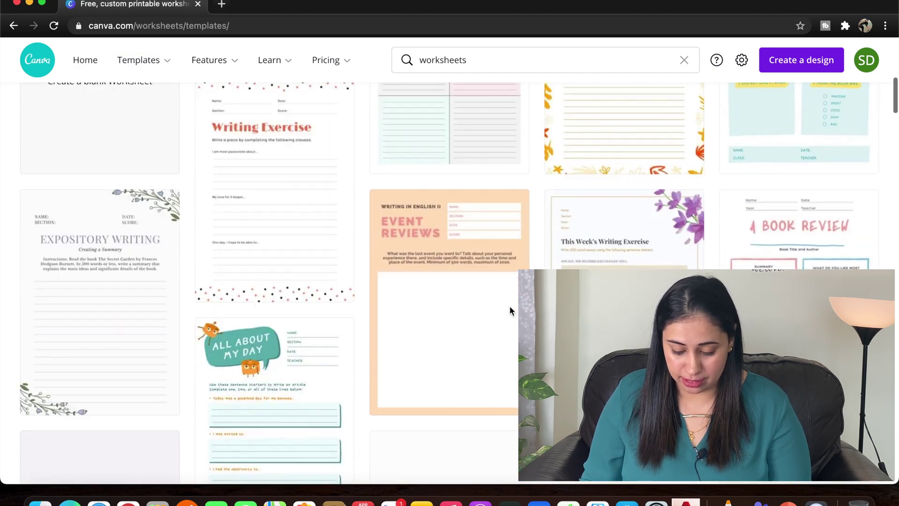
pyautogui.scroll(-4, 510, 309)
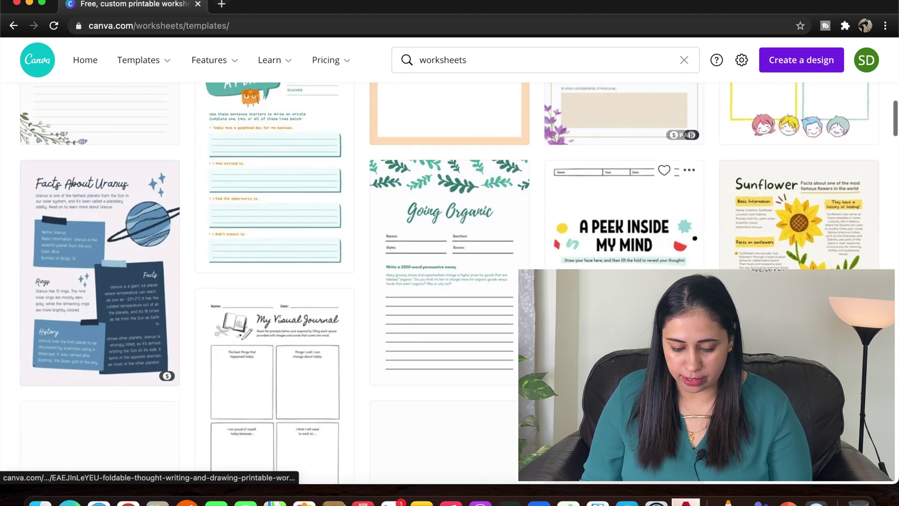
pyautogui.scroll(-2, 509, 309)
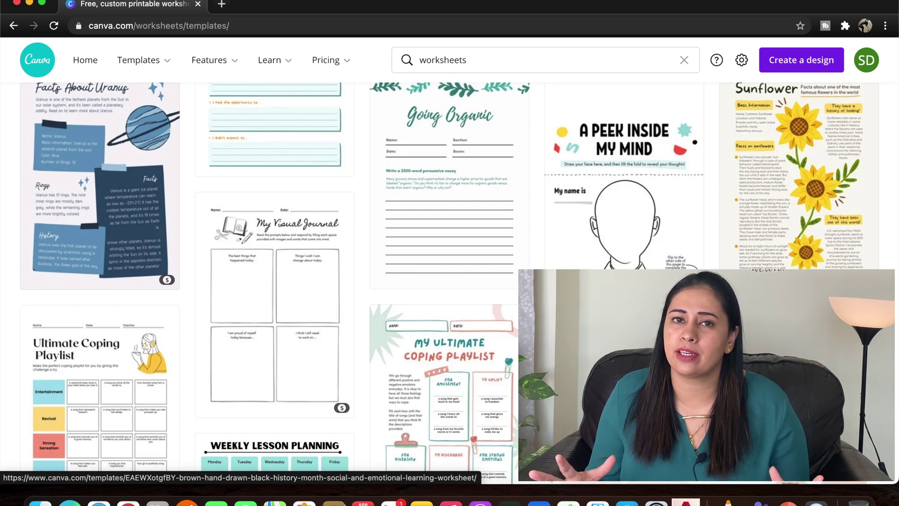
pyautogui.scroll(2, 274, 281)
pyautogui.scroll(2, 444, 233)
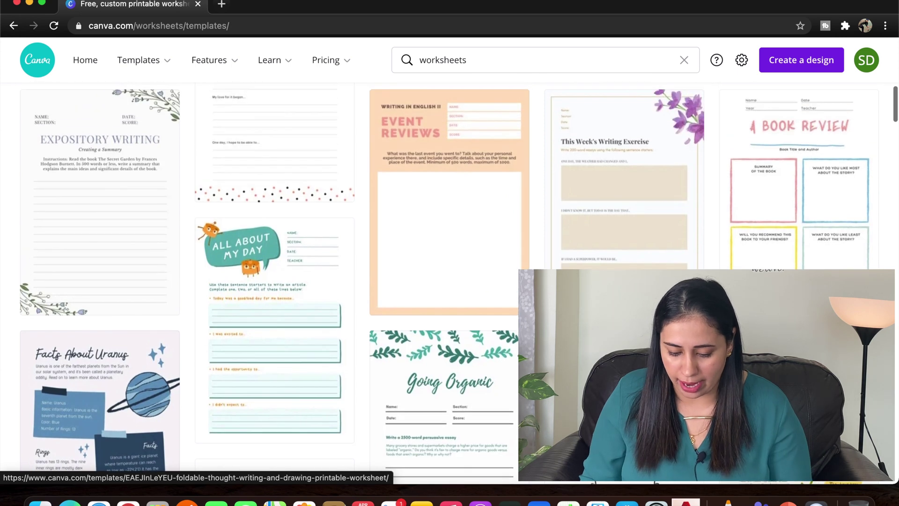
# Start a design from the Event Reviews worksheet and inspect its heading, fields and background
pyautogui.click(444, 234)
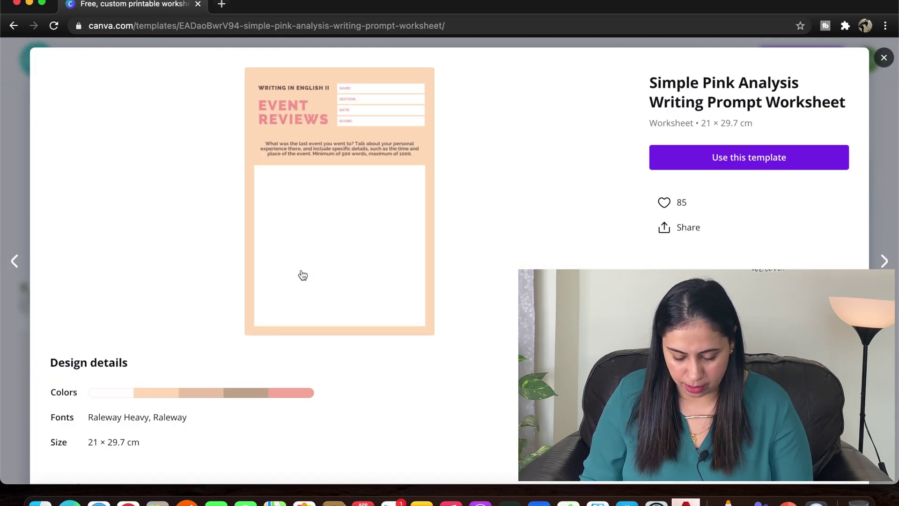
pyautogui.click(740, 163)
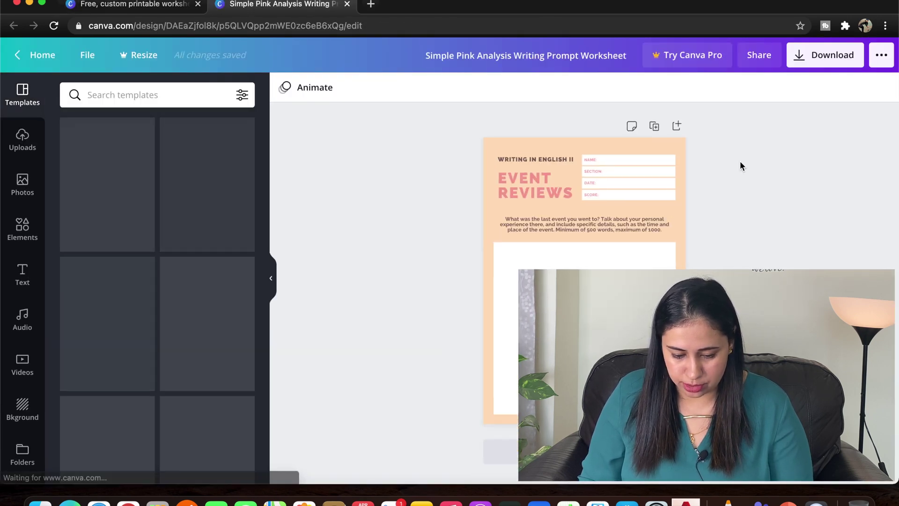
pyautogui.click(601, 195)
pyautogui.click(607, 179)
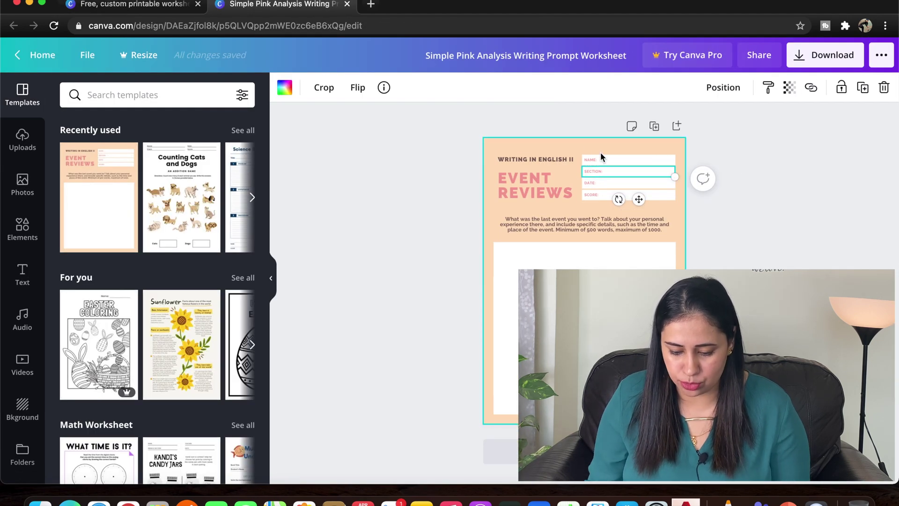
pyautogui.click(601, 155)
pyautogui.click(521, 190)
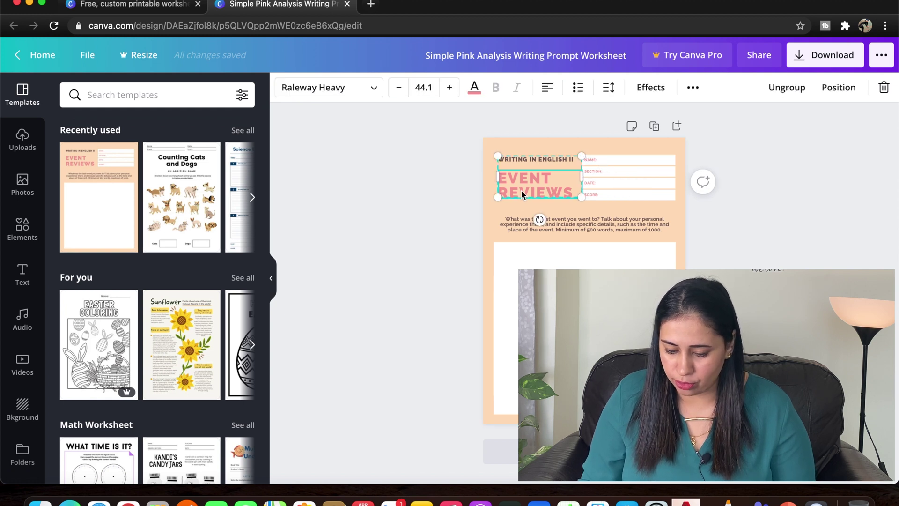
pyautogui.click(542, 232)
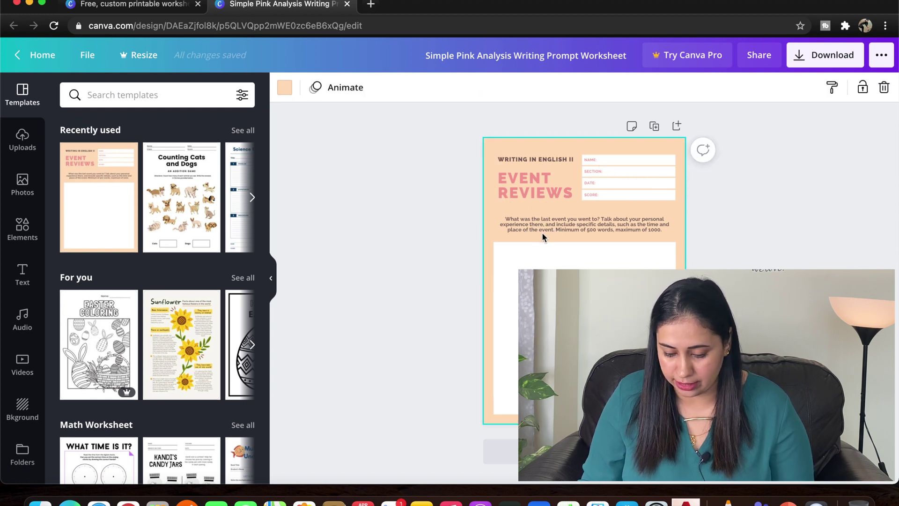
# Apply the Counting Cats and Dogs template, close the stray tab, and return to the worksheet gallery
pyautogui.click(178, 200)
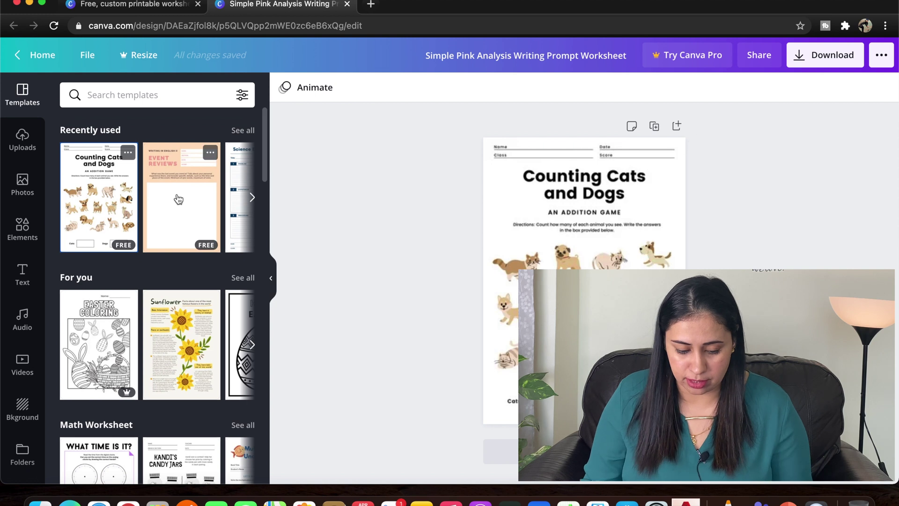
pyautogui.click(584, 227)
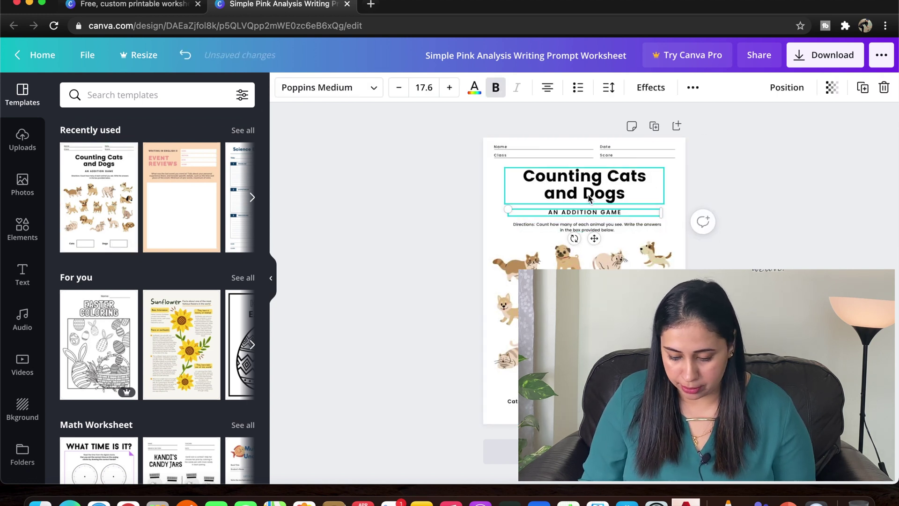
pyautogui.click(590, 199)
pyautogui.click(599, 247)
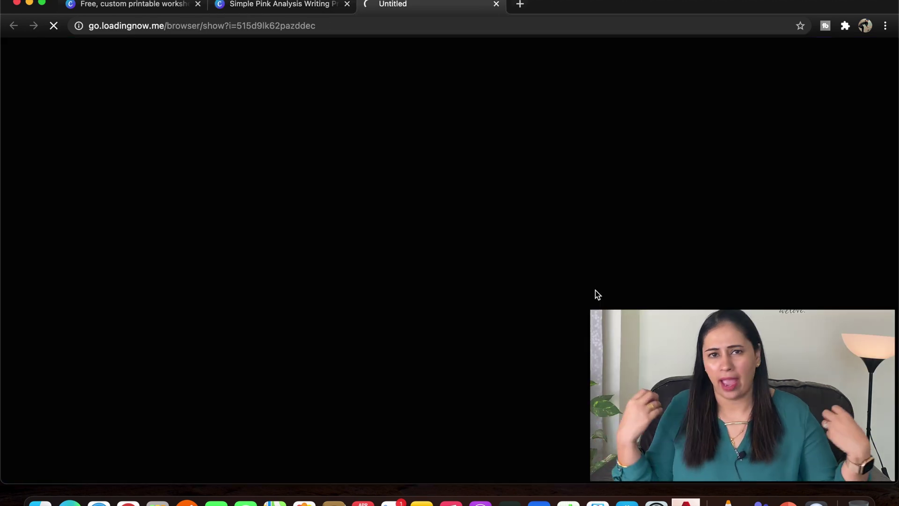
pyautogui.click(496, 4)
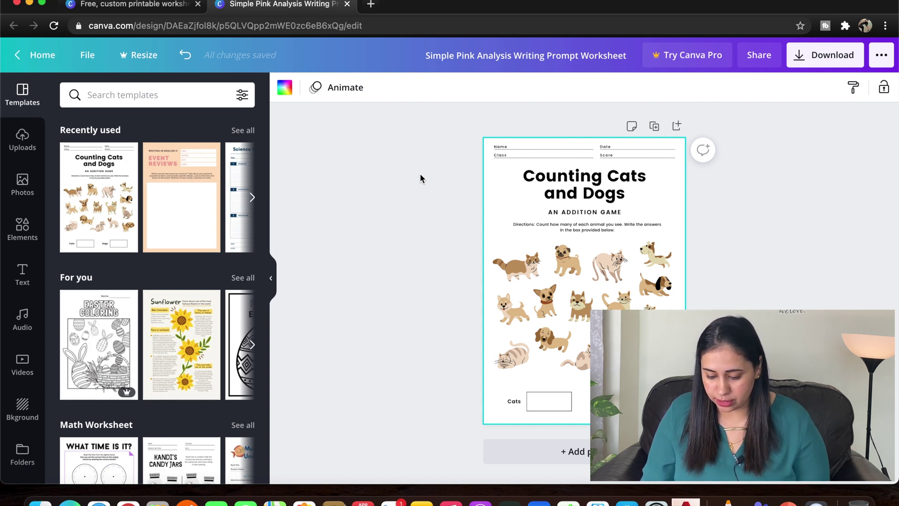
pyautogui.hotkey('ctrl', 'shift', 'Tab')
pyautogui.scroll(-5, 625, 246)
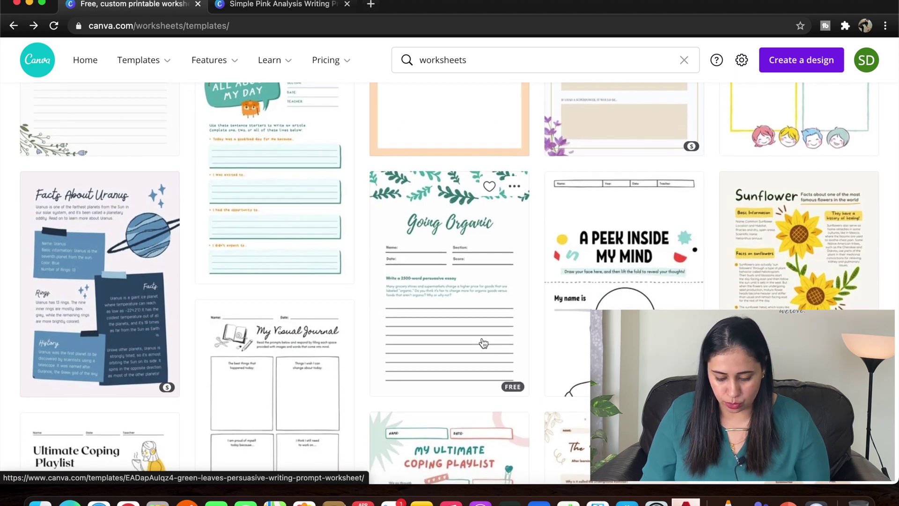
pyautogui.scroll(-5, 482, 342)
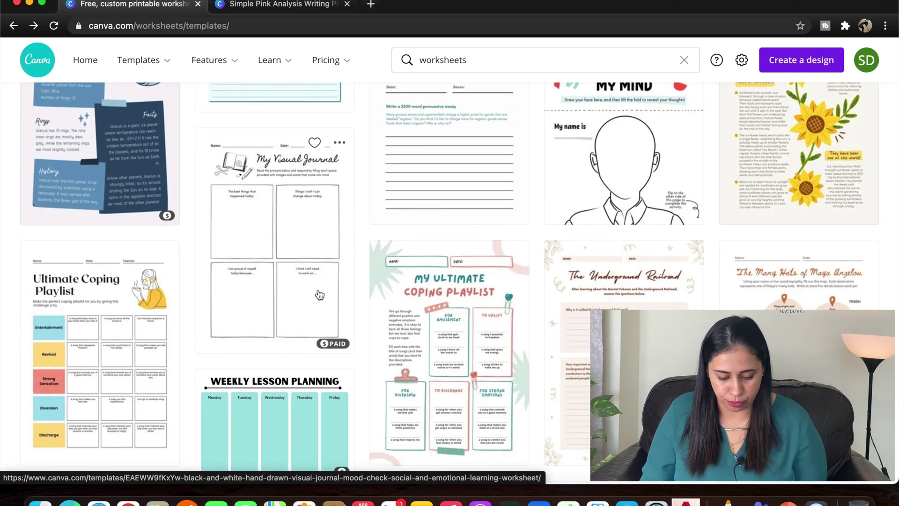
pyautogui.scroll(-4, 319, 294)
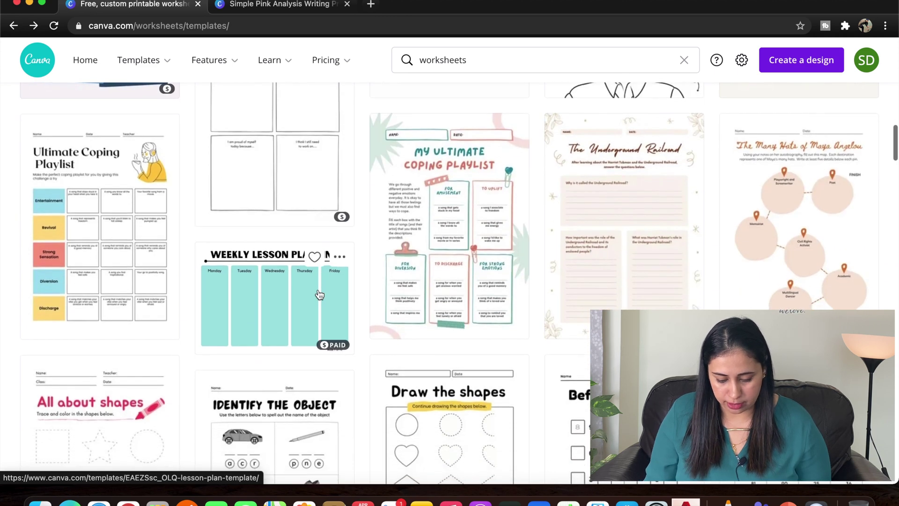
# Try the Weekly Lesson Planning template, then close the 503 error tab and its preview
pyautogui.click(276, 299)
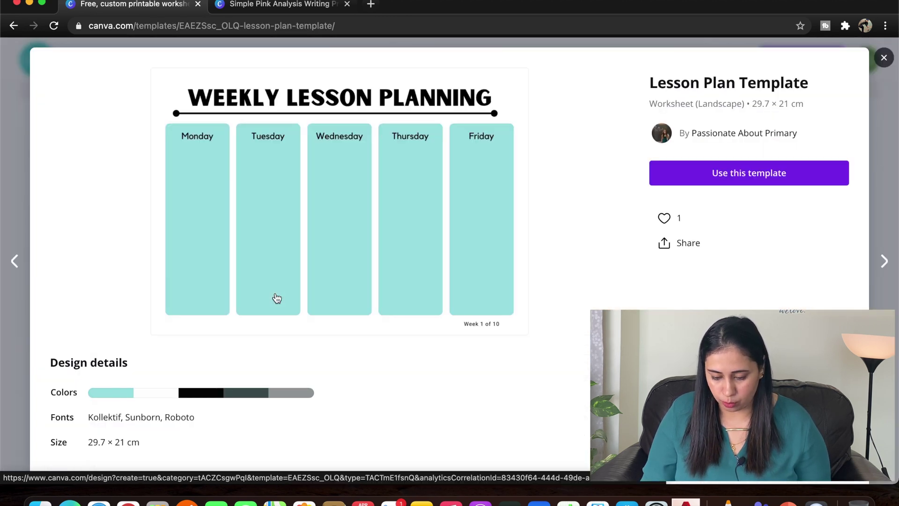
pyautogui.click(671, 177)
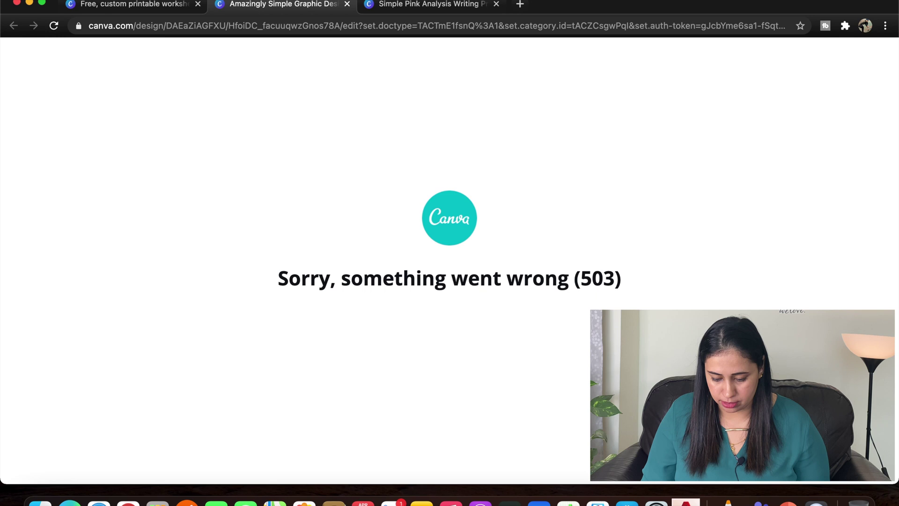
pyautogui.click(345, 4)
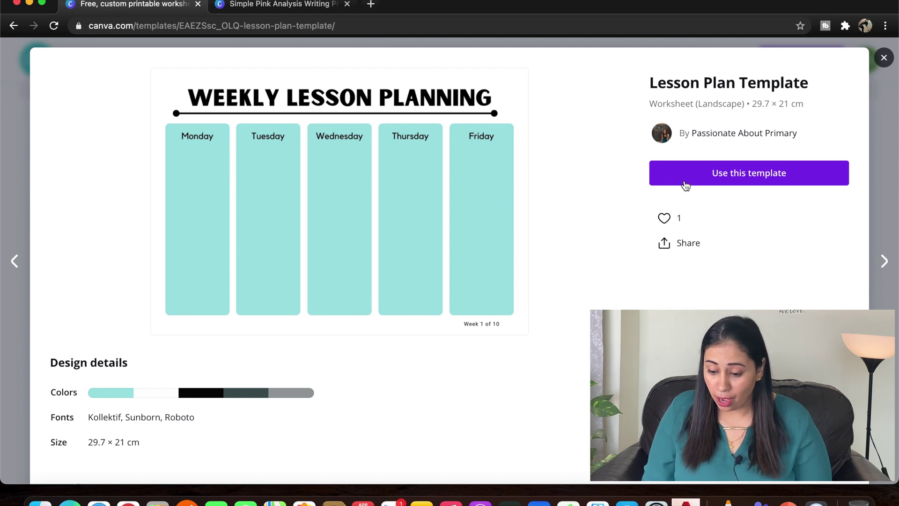
pyautogui.click(883, 58)
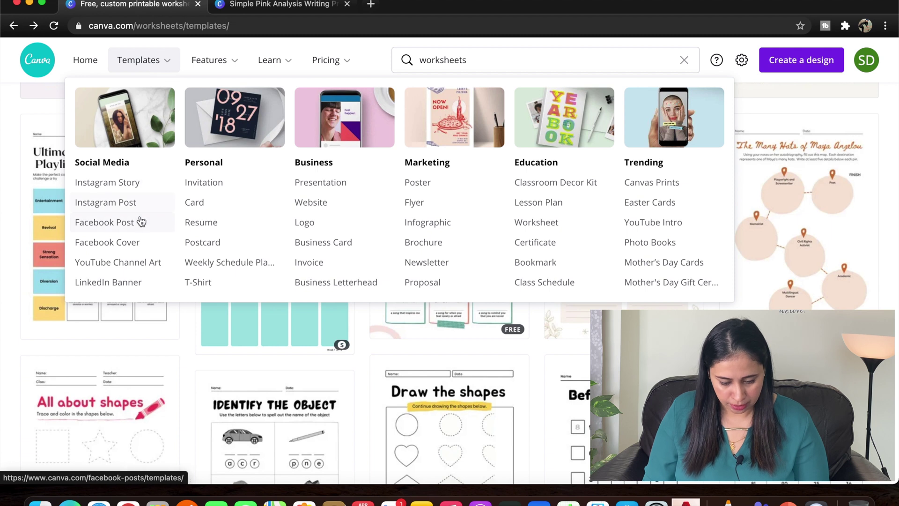
pyautogui.moveTo(144, 60)
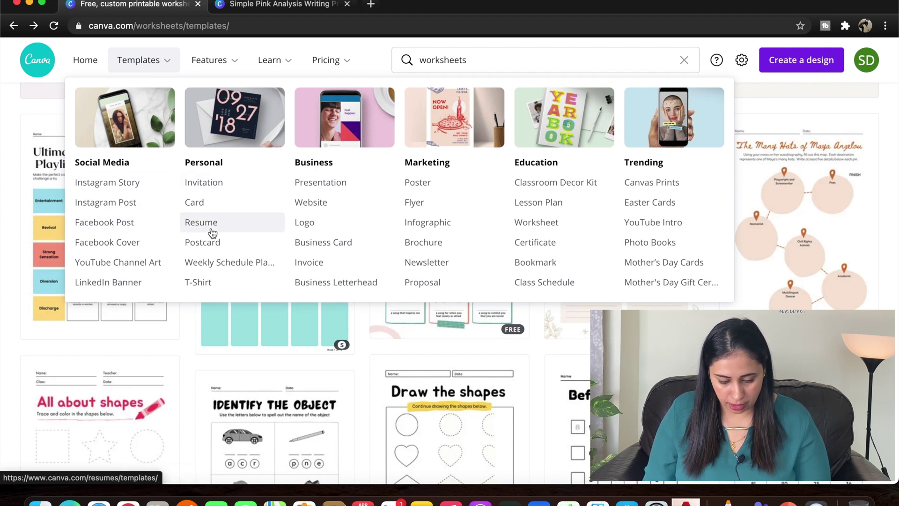
# Filter presentation templates to education and preview the Social Science Lesson template
pyautogui.click(318, 190)
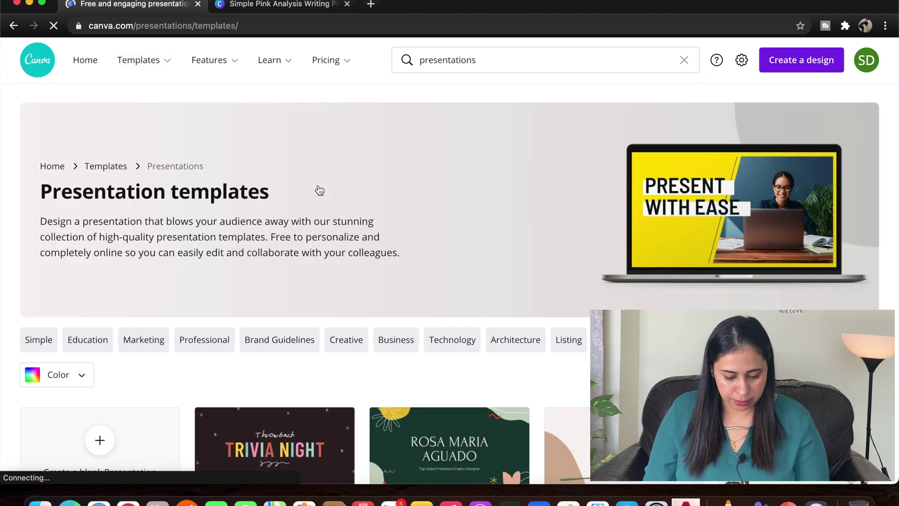
pyautogui.scroll(-2, 320, 190)
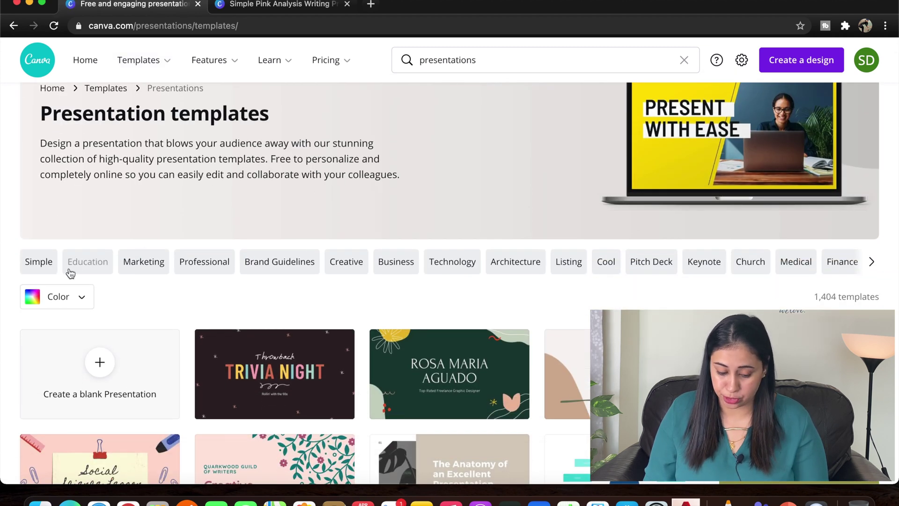
pyautogui.click(92, 264)
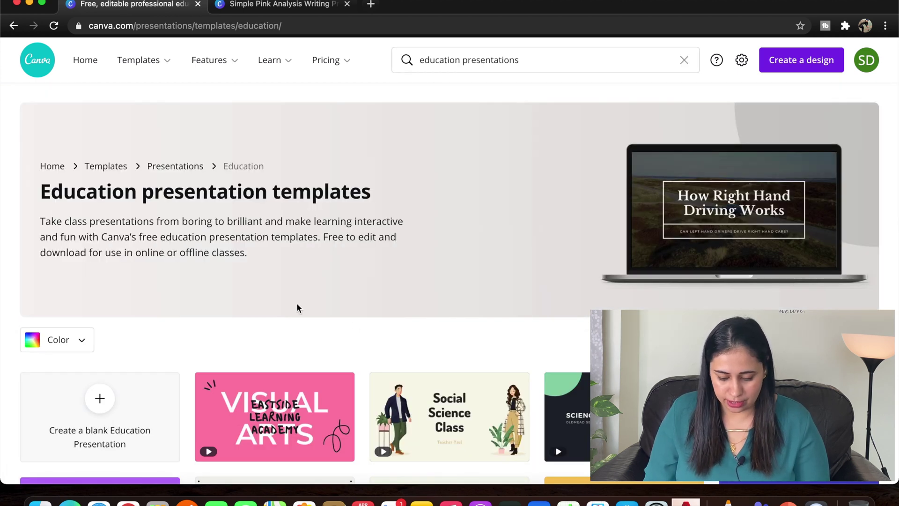
pyautogui.scroll(-5, 364, 332)
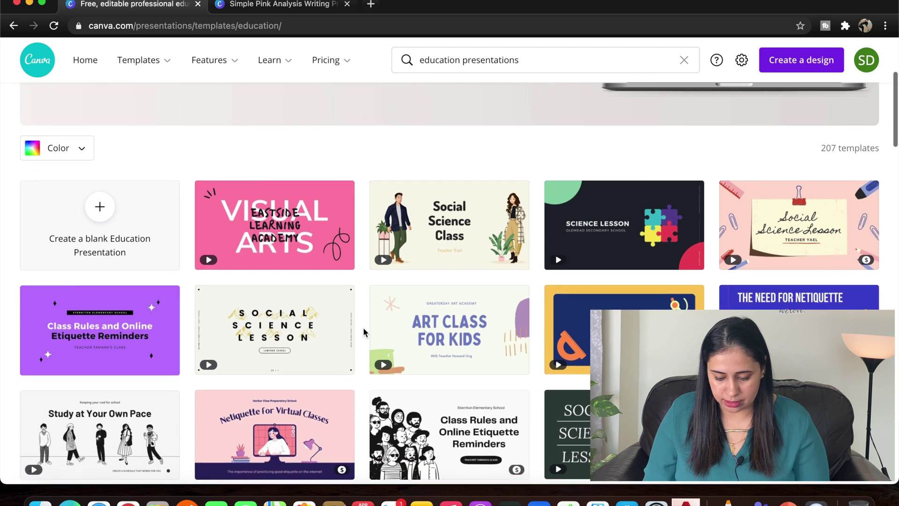
pyautogui.moveTo(799, 225)
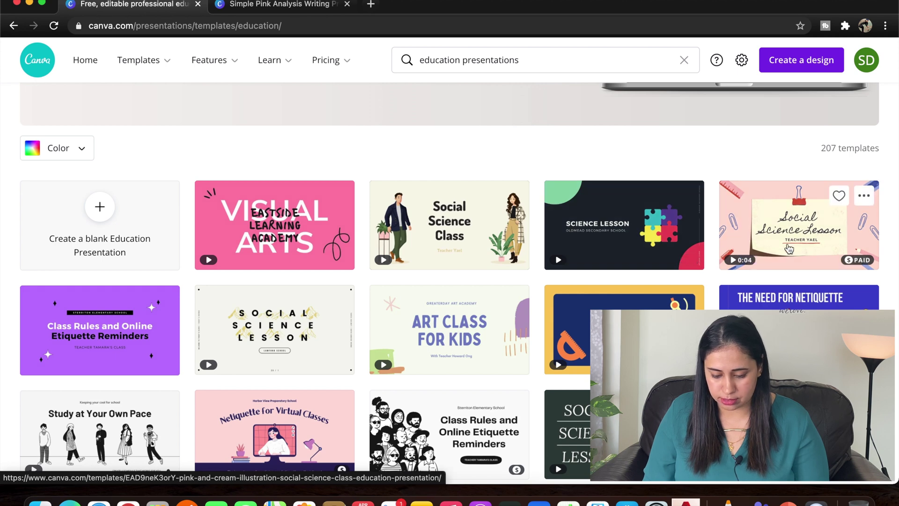
pyautogui.click(789, 248)
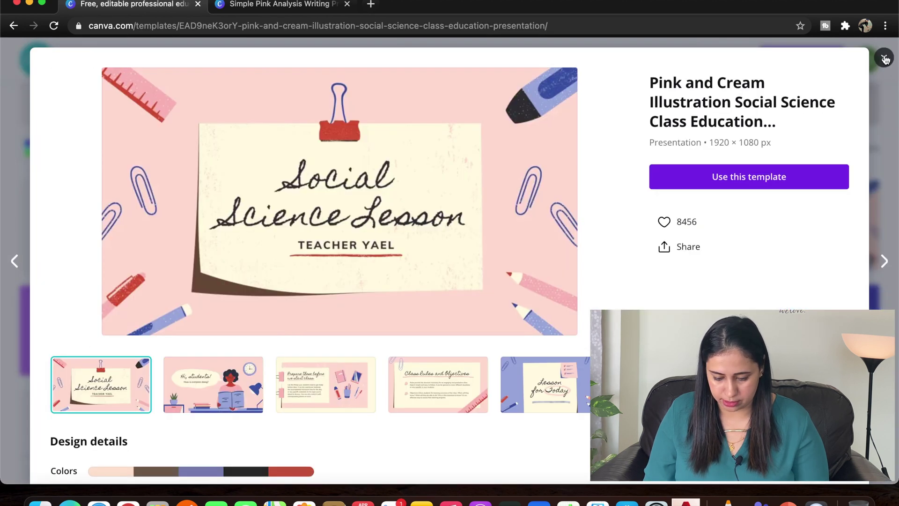
pyautogui.click(885, 58)
# Preview another presentation's slides, from 'Hi, students!' through Activity Time
pyautogui.click(452, 210)
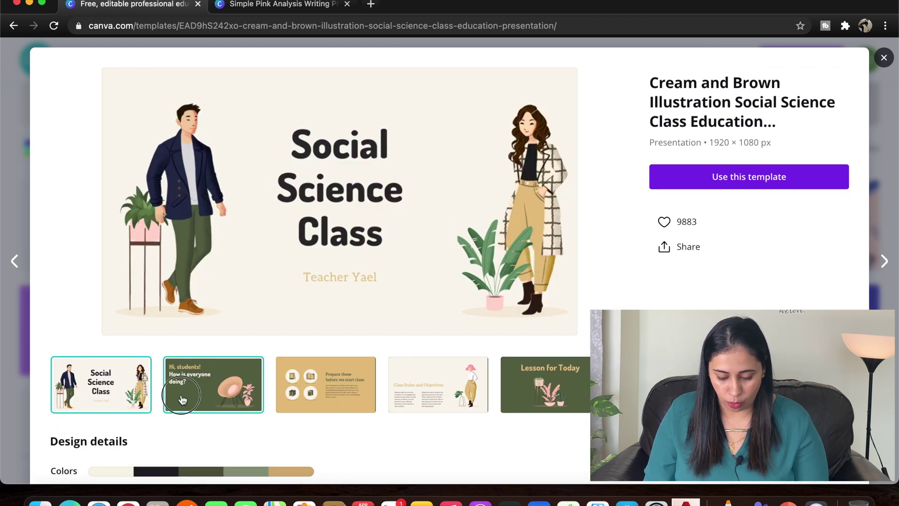
pyautogui.click(182, 400)
pyautogui.click(334, 395)
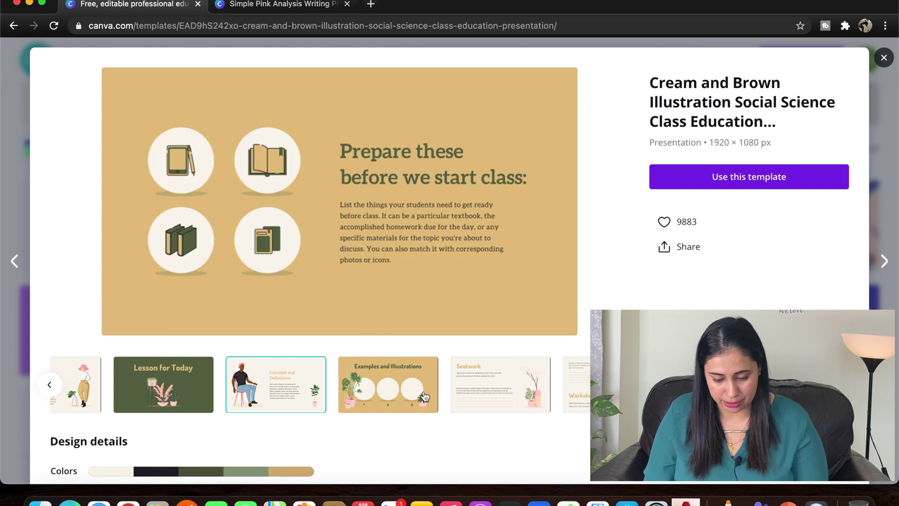
pyautogui.click(402, 394)
pyautogui.click(483, 397)
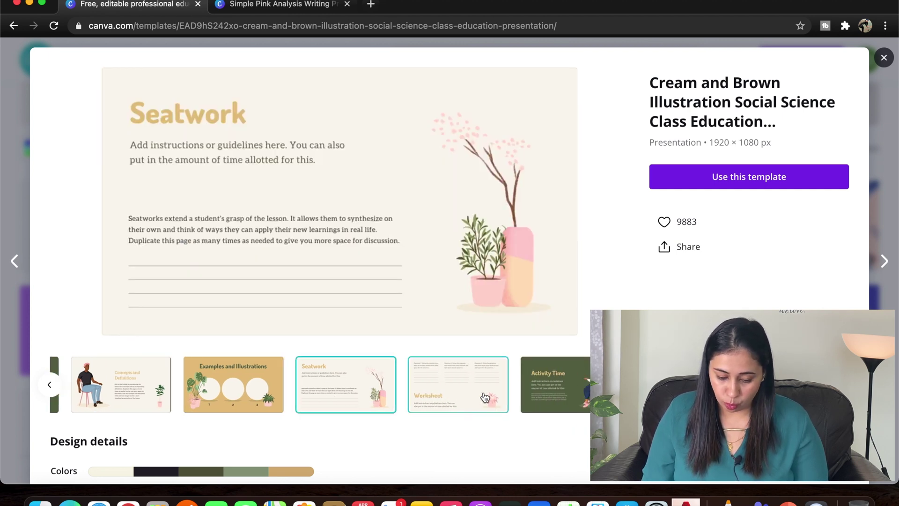
pyautogui.click(482, 398)
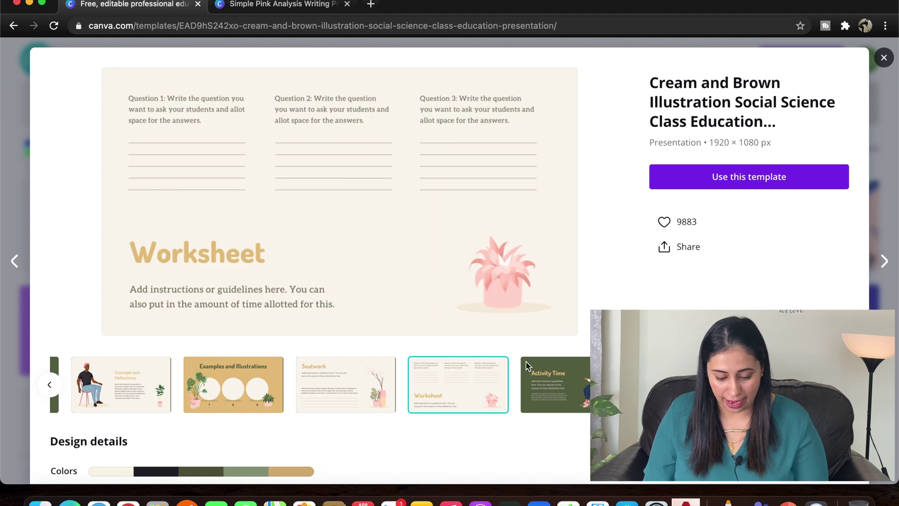
pyautogui.click(547, 380)
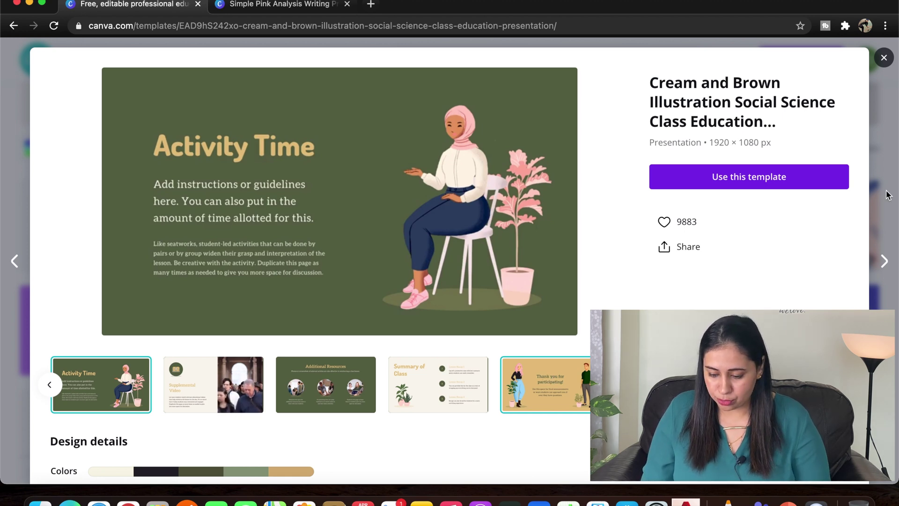
pyautogui.click(884, 59)
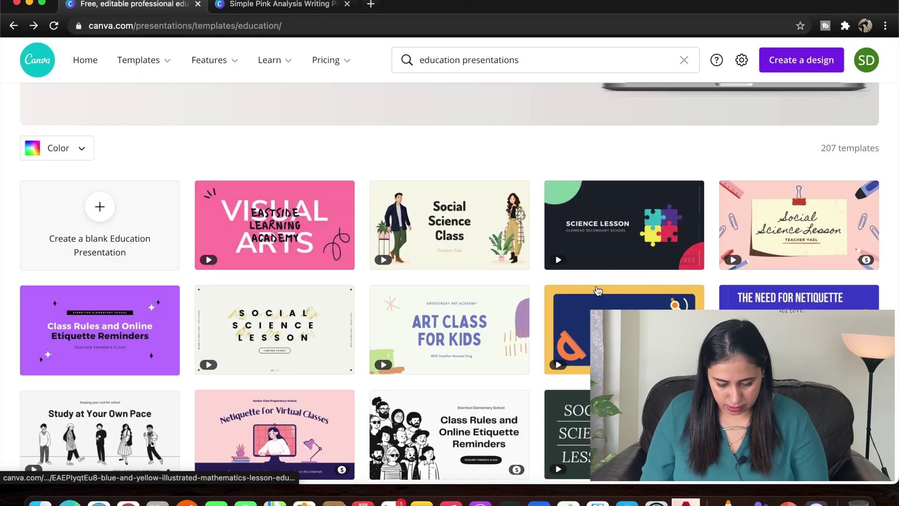
pyautogui.scroll(-3, 598, 291)
pyautogui.scroll(-2, 598, 291)
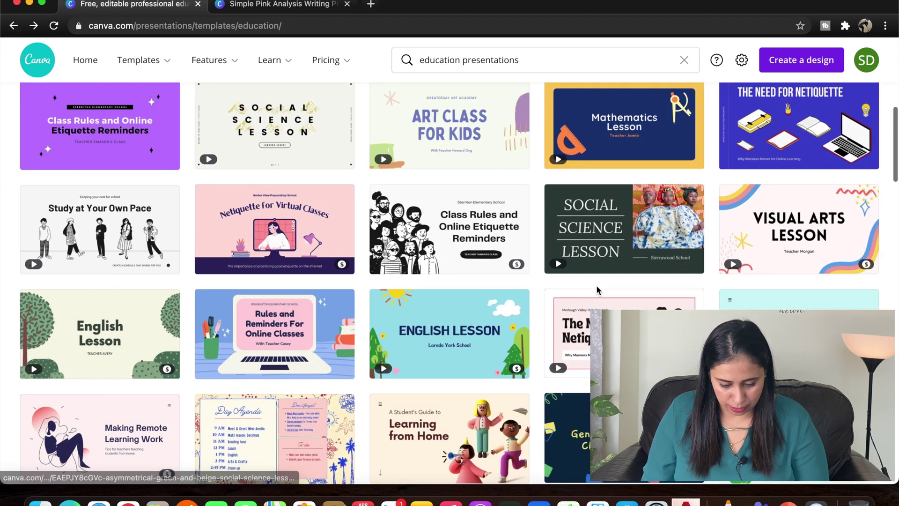
pyautogui.scroll(-2, 598, 291)
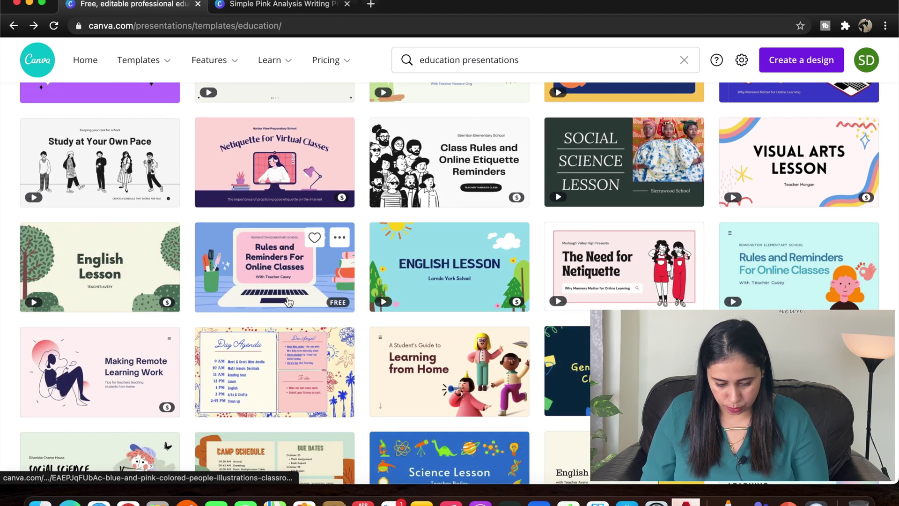
# Preview Rules and Reminders For Online Classes and start a new design from it
pyautogui.click(288, 274)
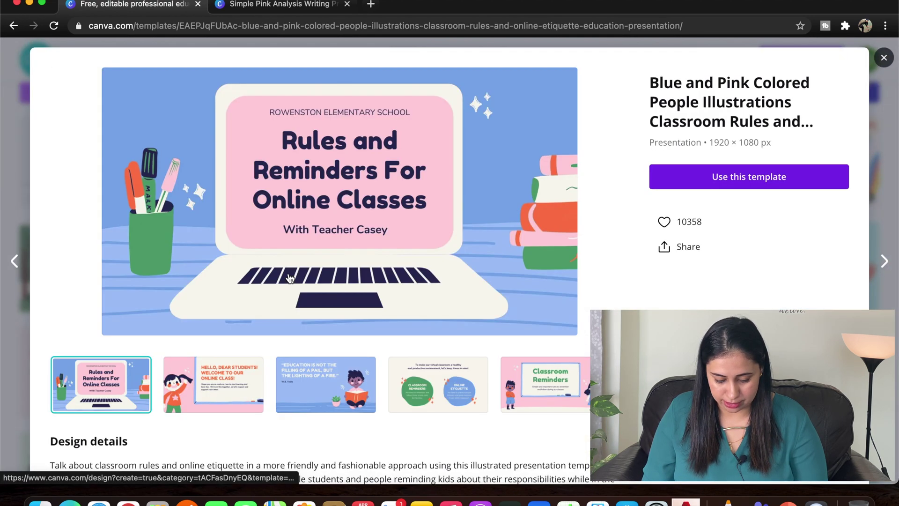
pyautogui.click(201, 374)
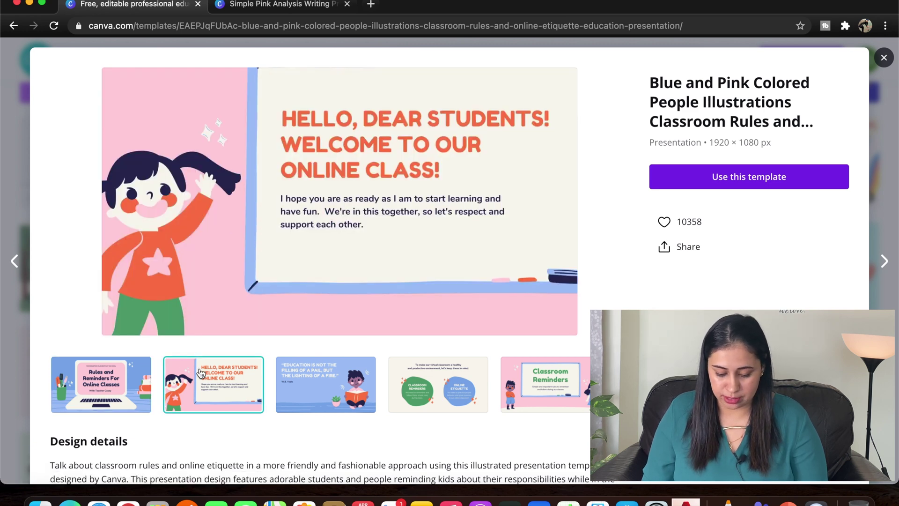
pyautogui.click(295, 406)
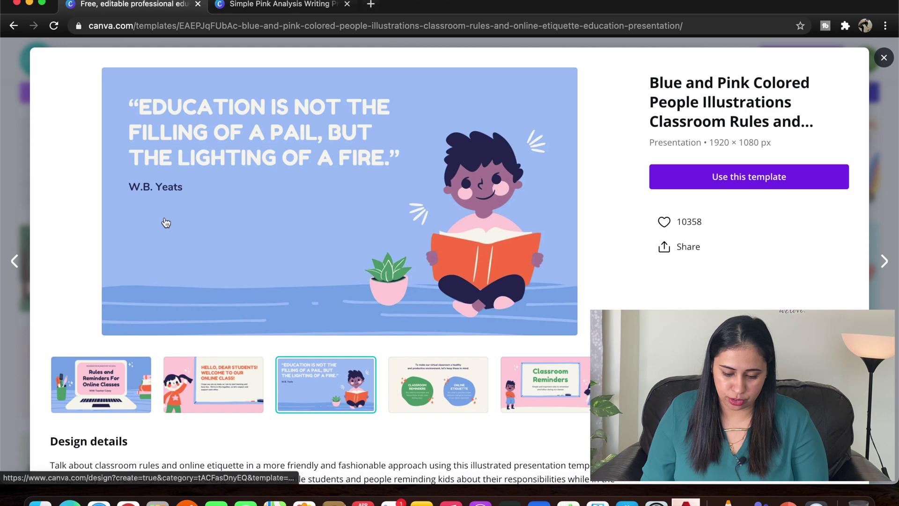
pyautogui.click(152, 180)
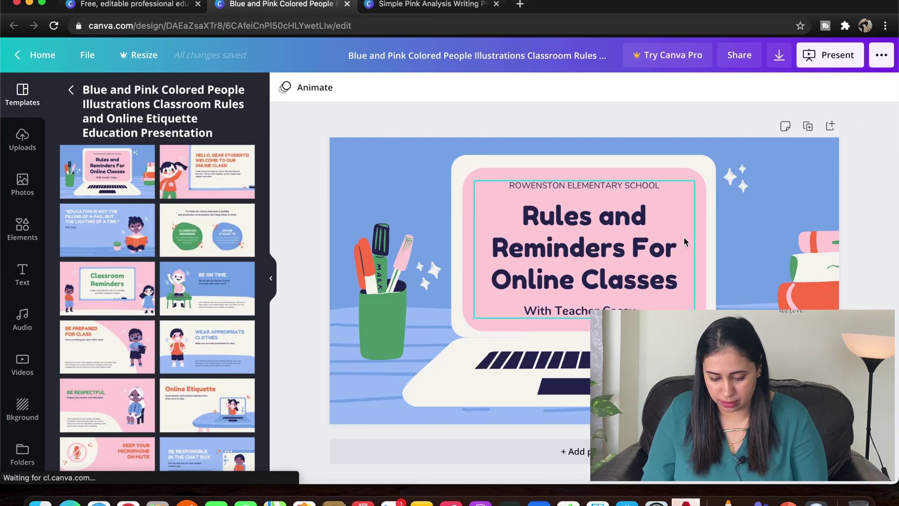
# Inspect the first page's title group and pencil cup illustration
pyautogui.click(685, 242)
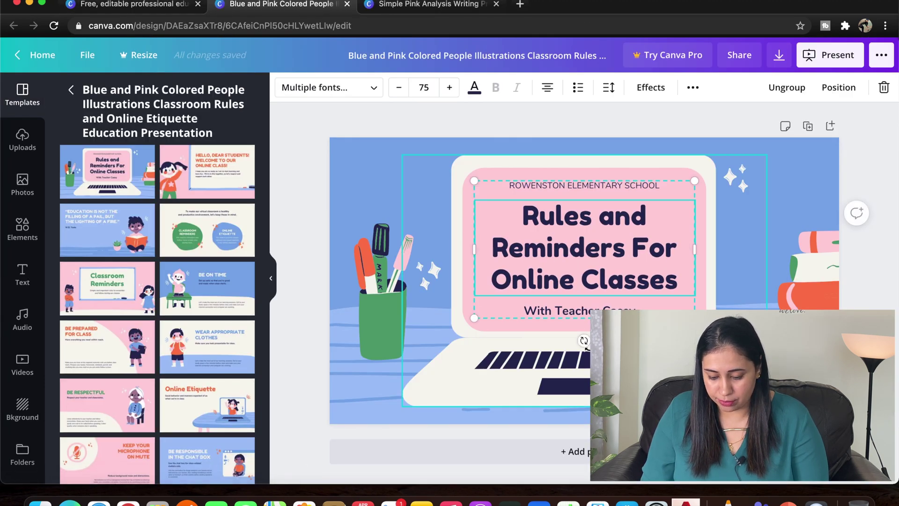
pyautogui.doubleClick(573, 237)
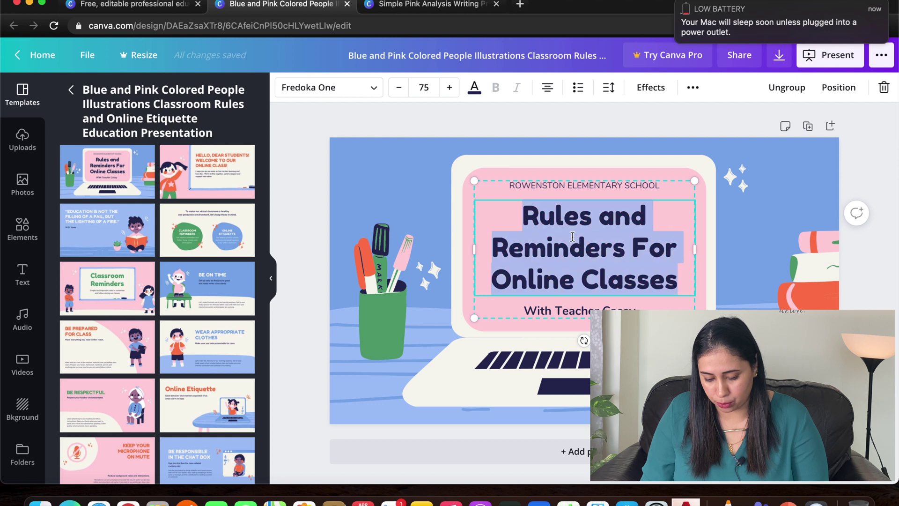
pyautogui.click(384, 254)
pyautogui.click(565, 249)
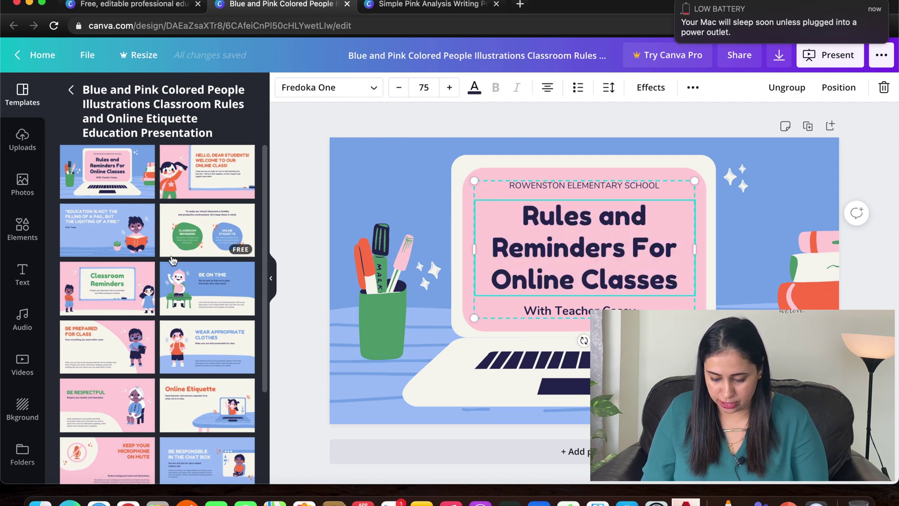
# View the BE ON TIME, WEAR APPROPRIATE CLOTHES and BE RESPONSIBLE pages, then return Home
pyautogui.click(189, 300)
pyautogui.click(581, 216)
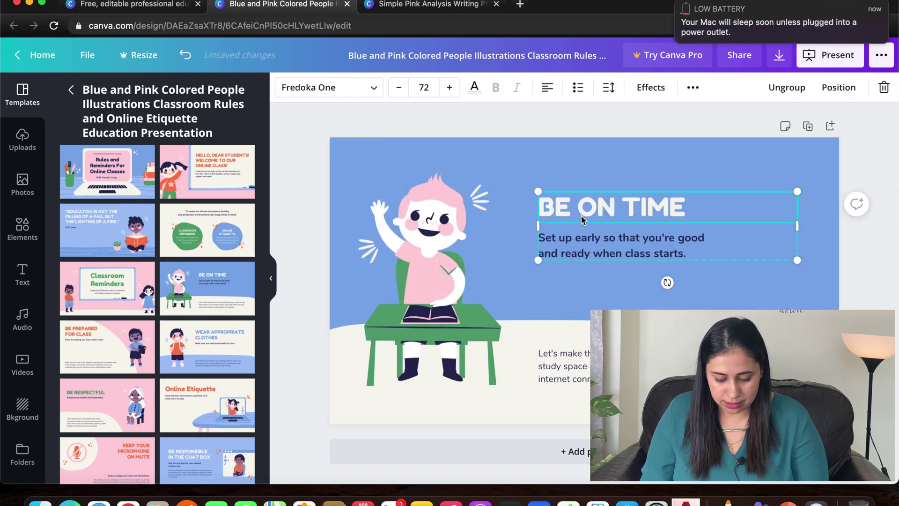
pyautogui.click(207, 344)
pyautogui.click(599, 219)
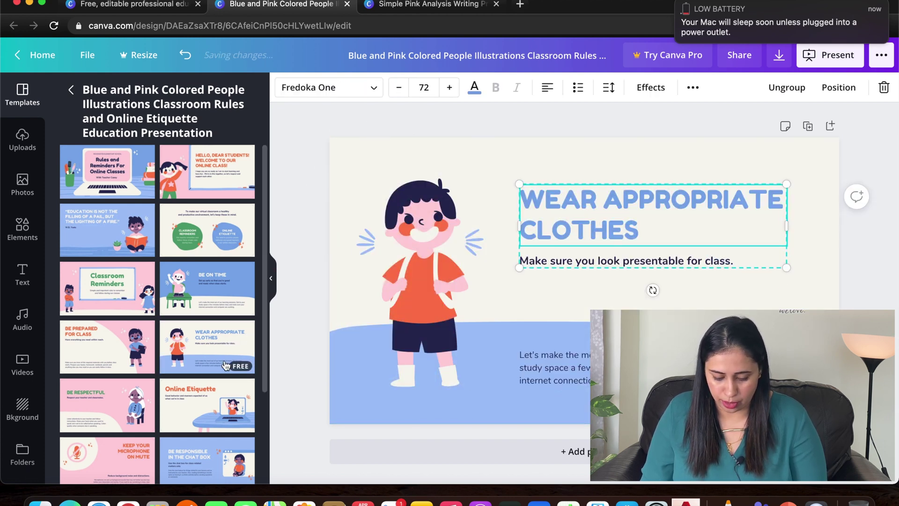
pyautogui.scroll(-3, 225, 365)
pyautogui.click(226, 341)
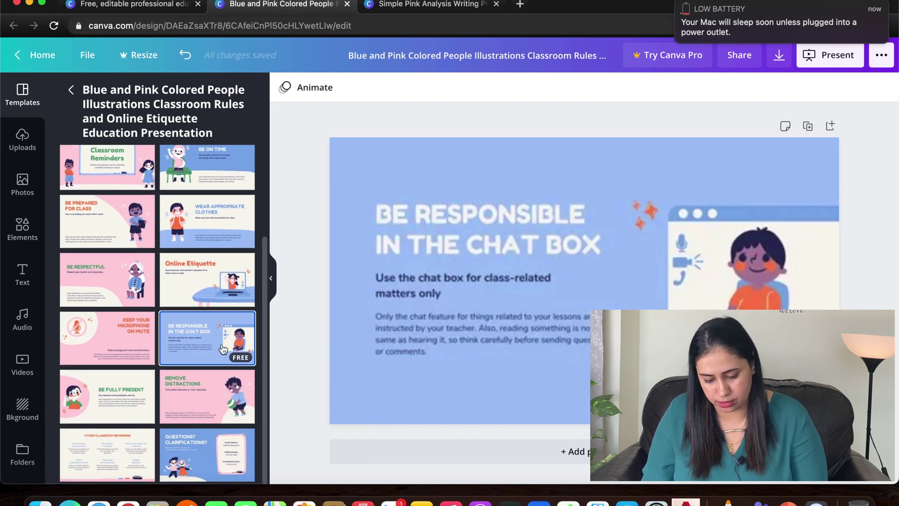
pyautogui.click(514, 259)
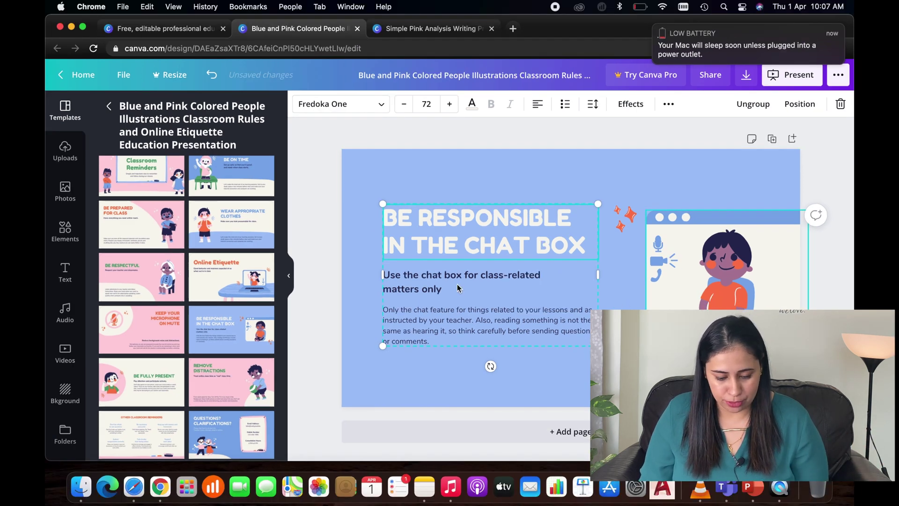
pyautogui.click(108, 105)
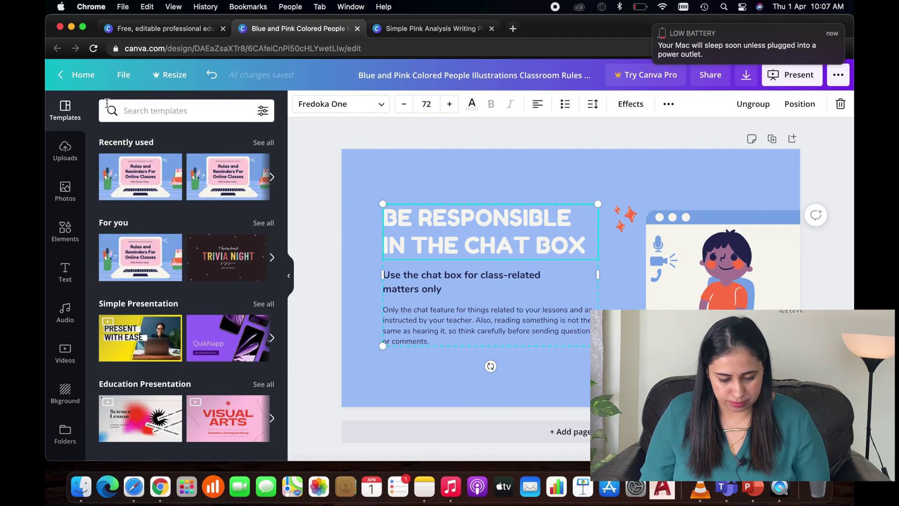
pyautogui.click(79, 81)
pyautogui.moveTo(173, 78)
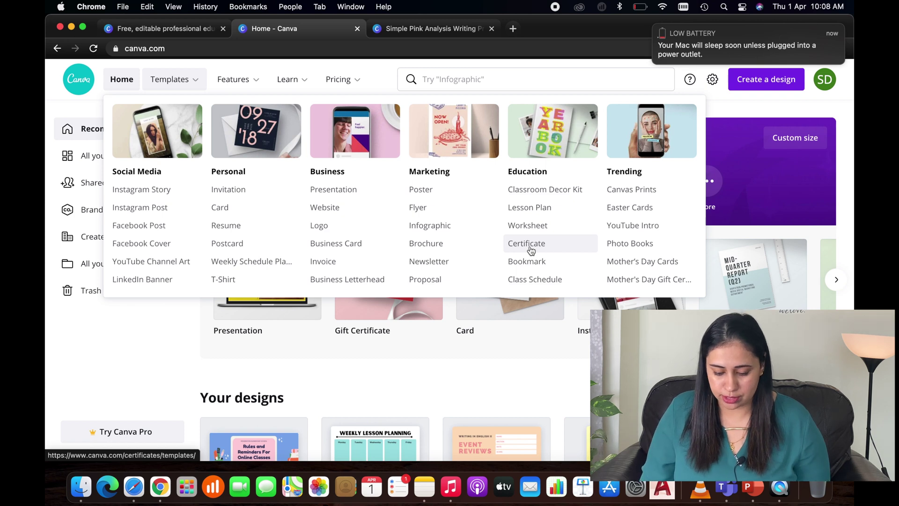
# Open the certificate templates and start from the Primary School Leaves Diploma Certificate
pyautogui.click(528, 244)
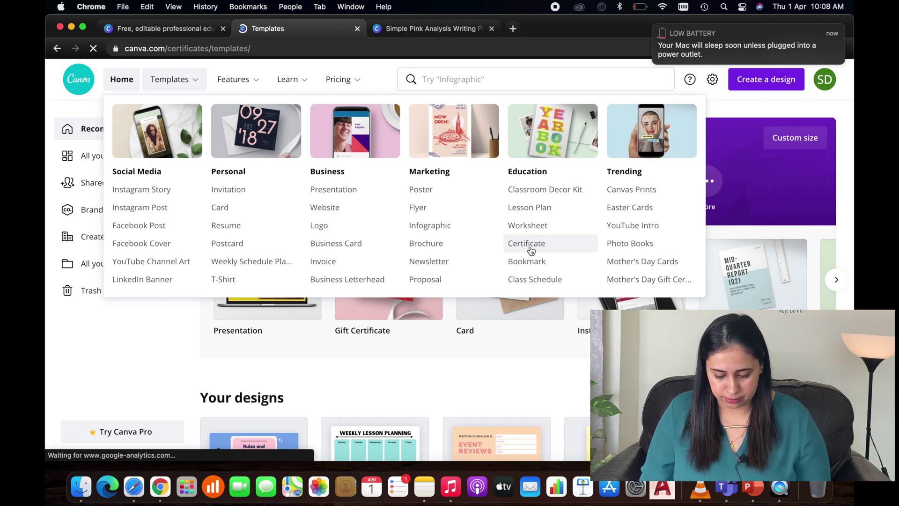
pyautogui.scroll(-2, 450, 294)
pyautogui.scroll(-1, 450, 292)
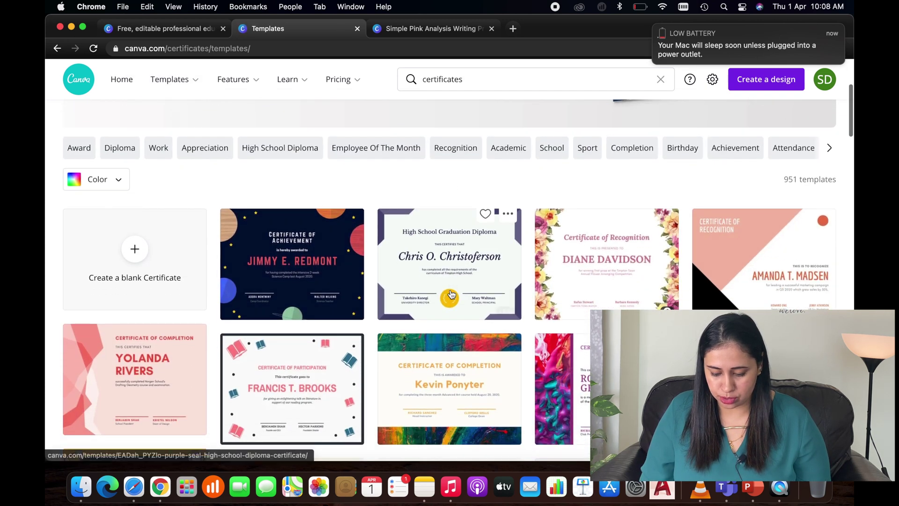
pyautogui.scroll(-1, 451, 294)
pyautogui.scroll(-2, 450, 292)
pyautogui.scroll(-1, 451, 294)
pyautogui.scroll(-2, 450, 293)
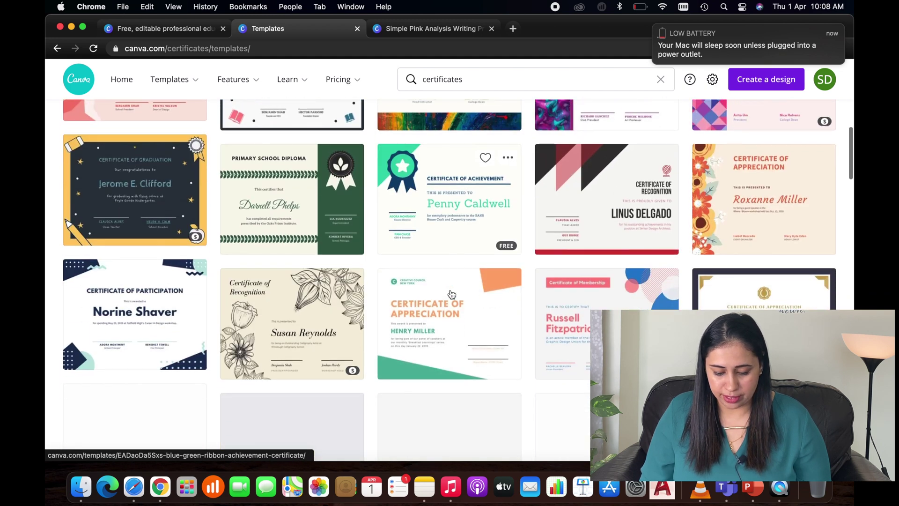
pyautogui.click(312, 215)
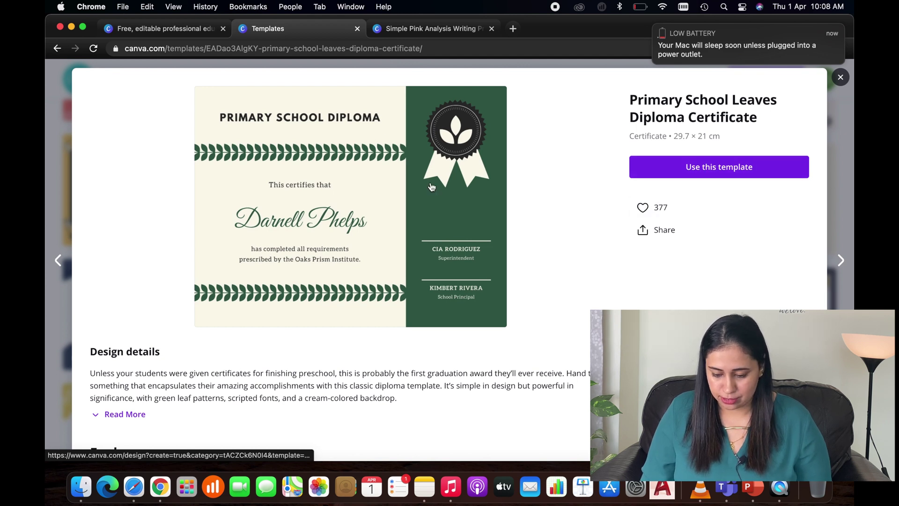
pyautogui.click(669, 168)
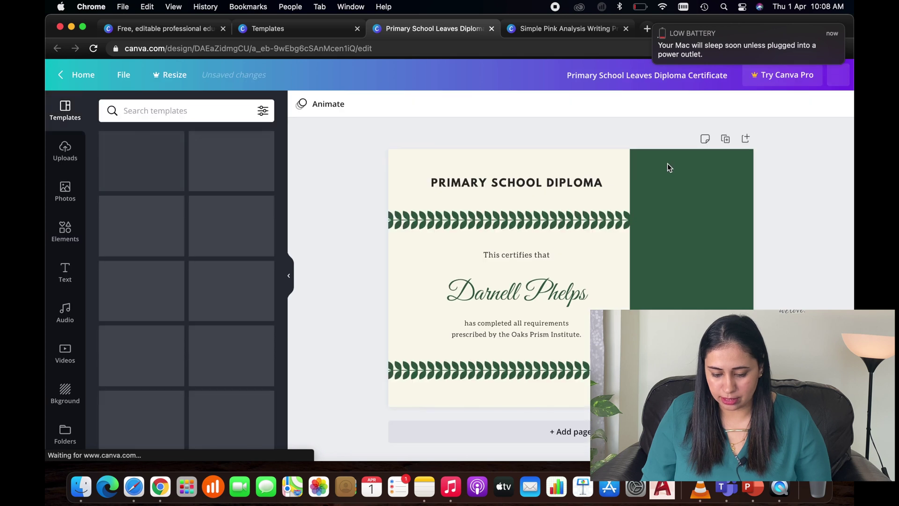
# Restore the deleted diploma text, then replace the heading with ABC SCHOOL
pyautogui.click(572, 187)
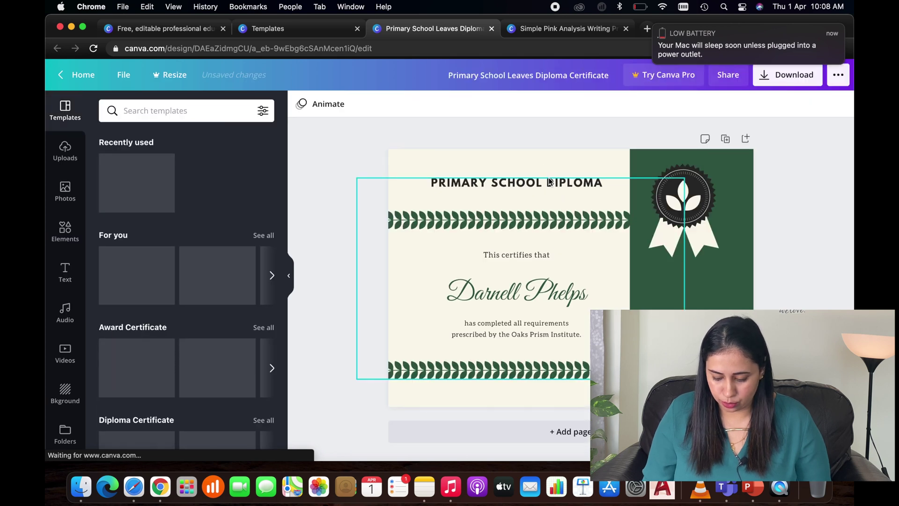
pyautogui.click(571, 185)
pyautogui.press('Delete')
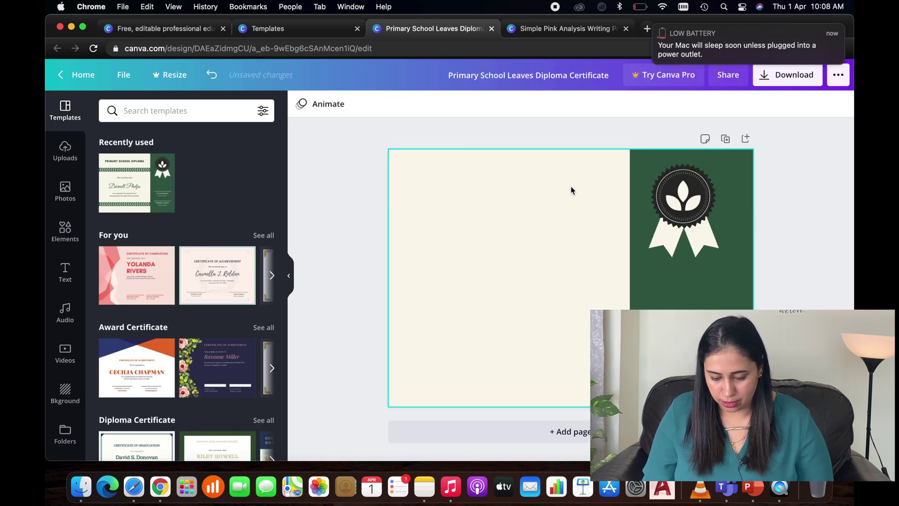
pyautogui.press('super+z')
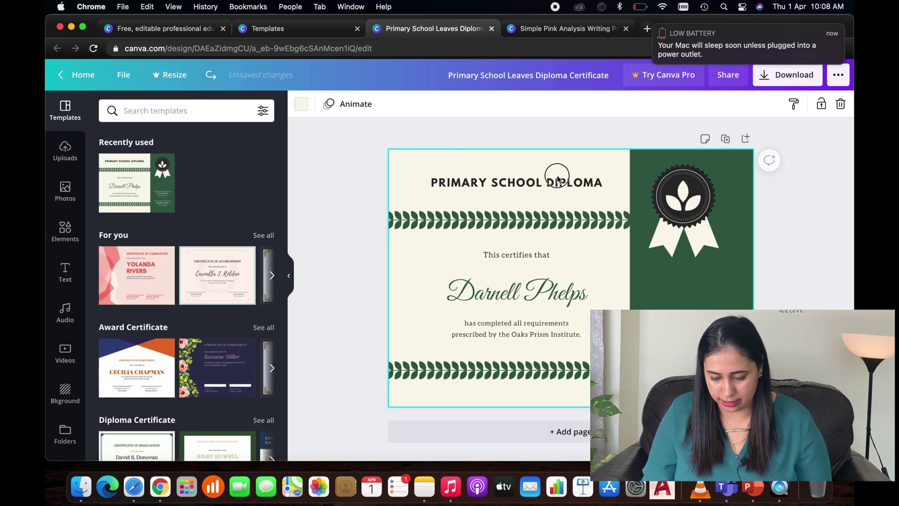
pyautogui.click(555, 184)
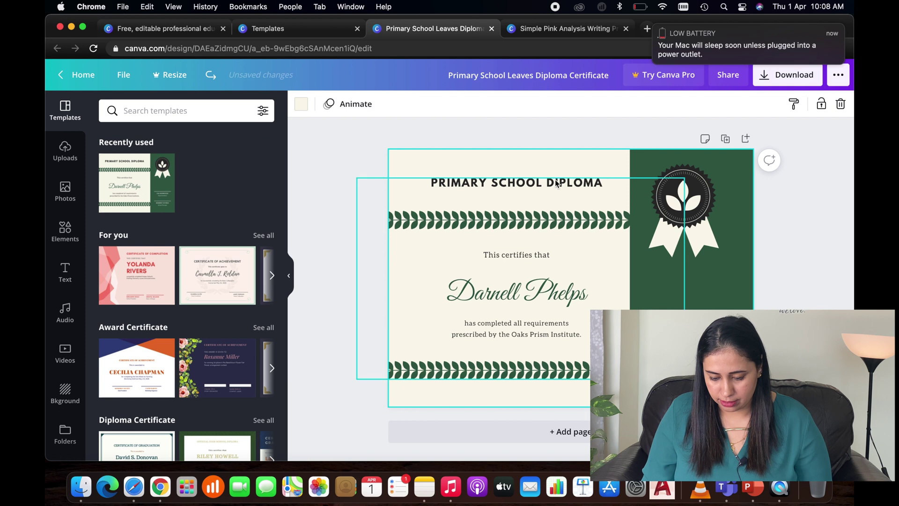
pyautogui.click(599, 184)
pyautogui.press('BackSpace')
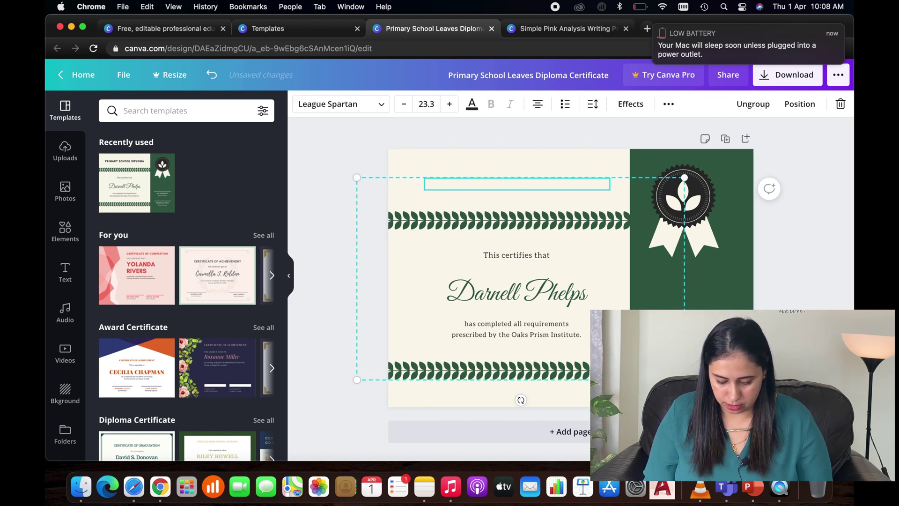
pyautogui.write('ABC SCH')
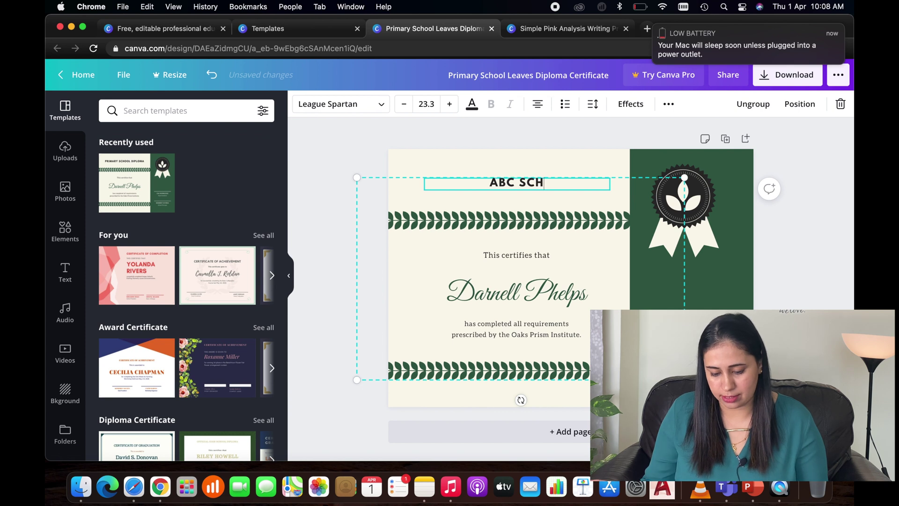
pyautogui.write('OOL')
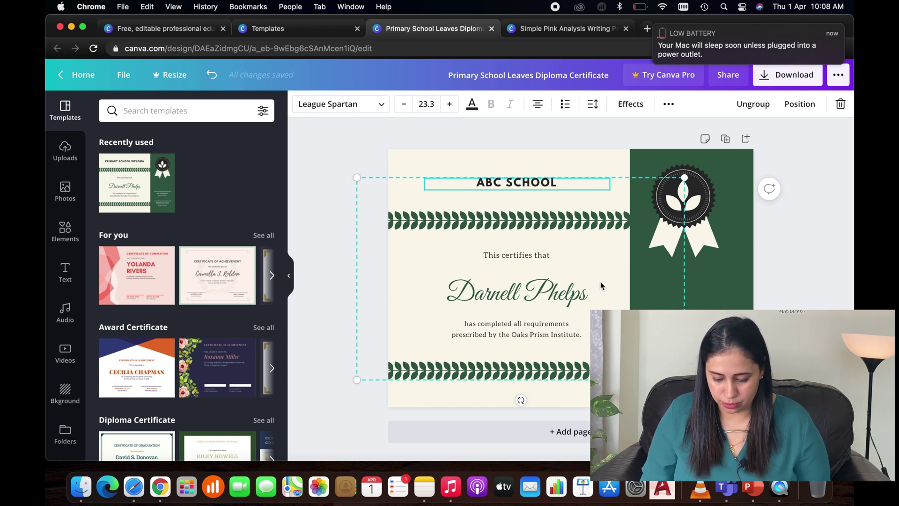
# Replace recipient name Darnell Phelps with Ayaan, then return to the diploma template preview
pyautogui.click(571, 297)
pyautogui.doubleClick(580, 294)
pyautogui.press('BackSpace')
pyautogui.write('Ayaan')
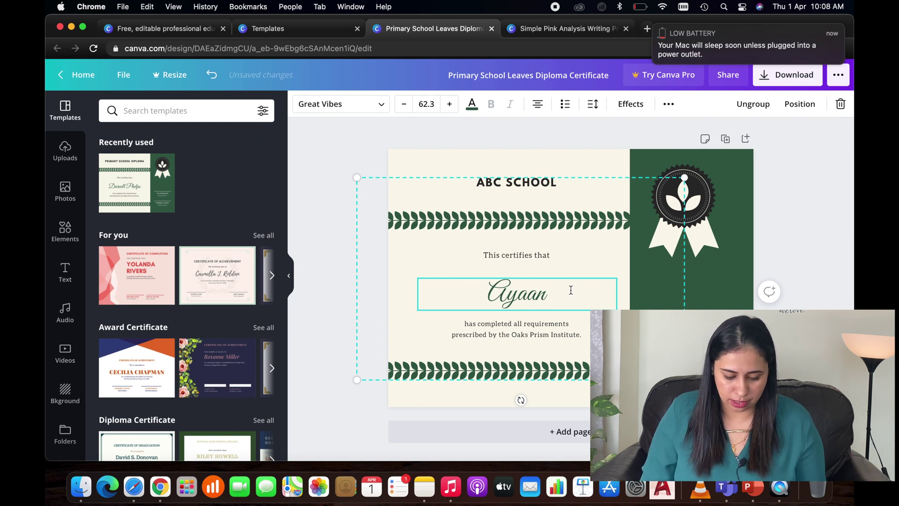
pyautogui.click(153, 281)
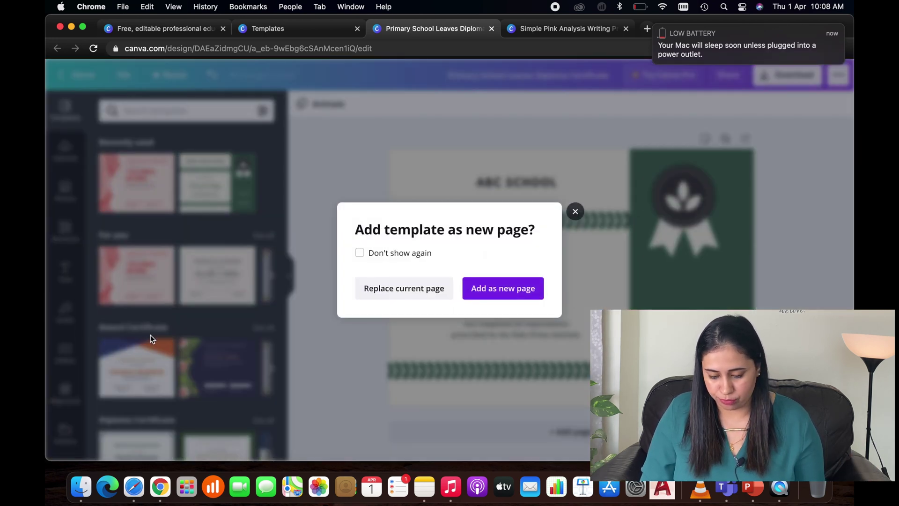
pyautogui.click(575, 212)
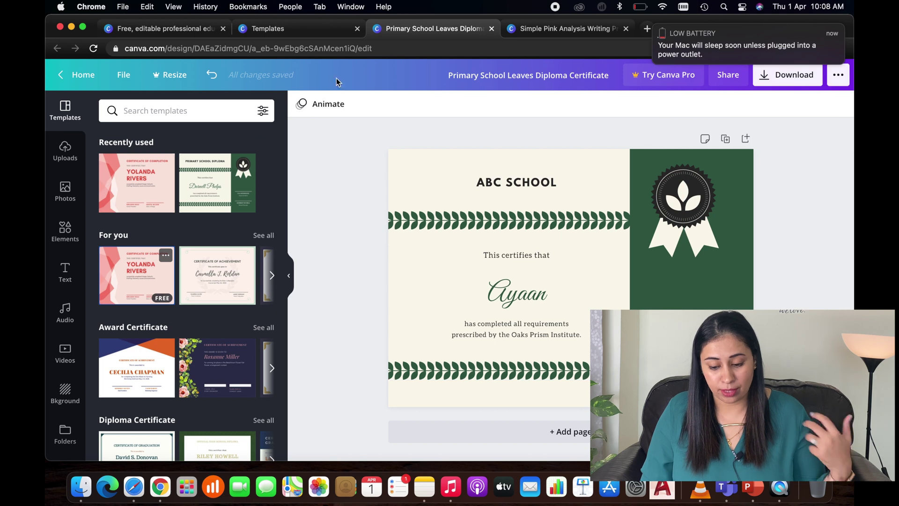
pyautogui.click(322, 27)
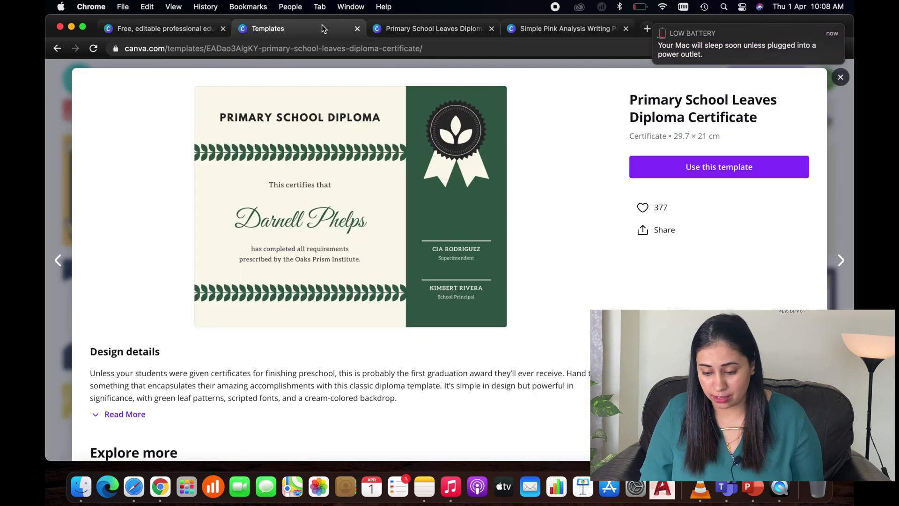
# Close the diploma preview, then the presentation template preview in the first tab
pyautogui.click(840, 77)
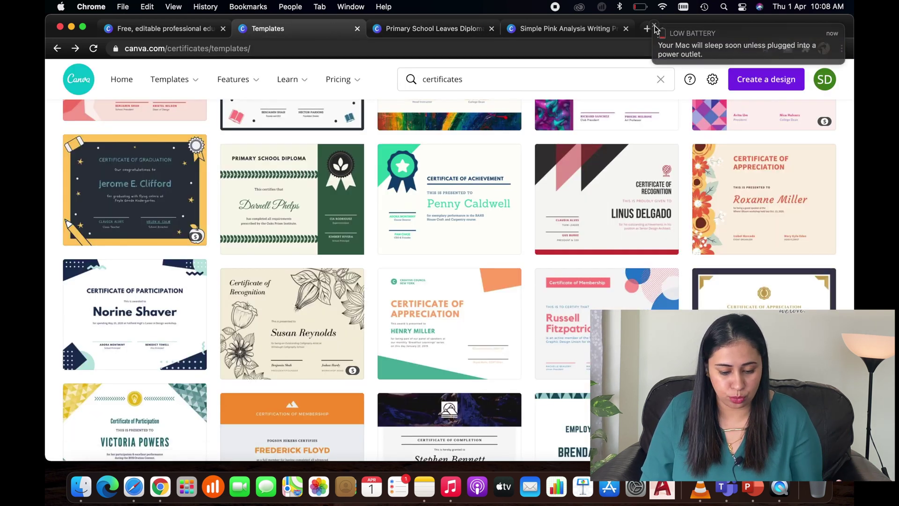
pyautogui.click(189, 32)
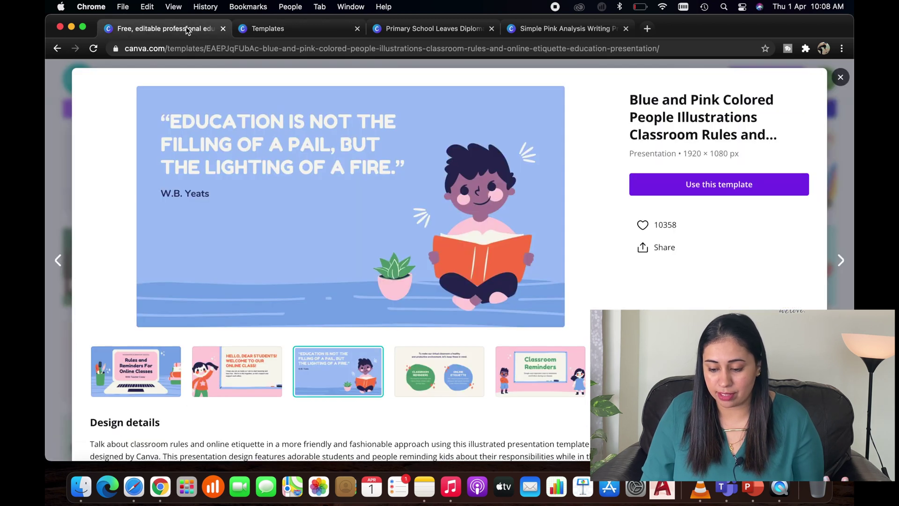
pyautogui.click(840, 78)
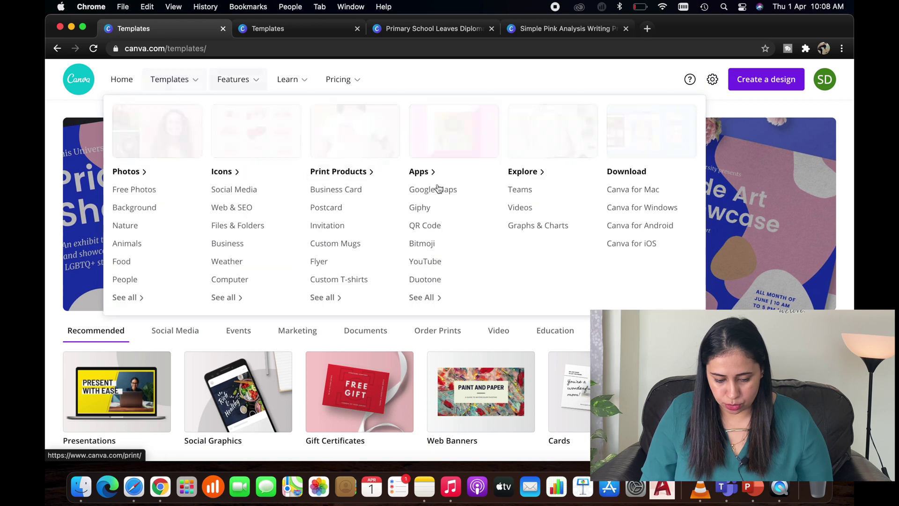
pyautogui.moveTo(174, 79)
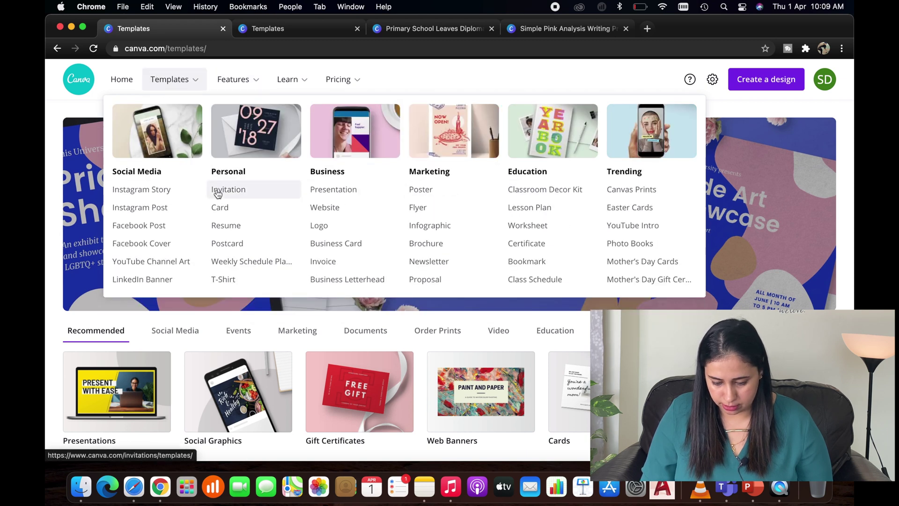
# Preview the Bright Sunny Day classroom header, then start from the Casey Mayer Meet the Student template
pyautogui.click(534, 194)
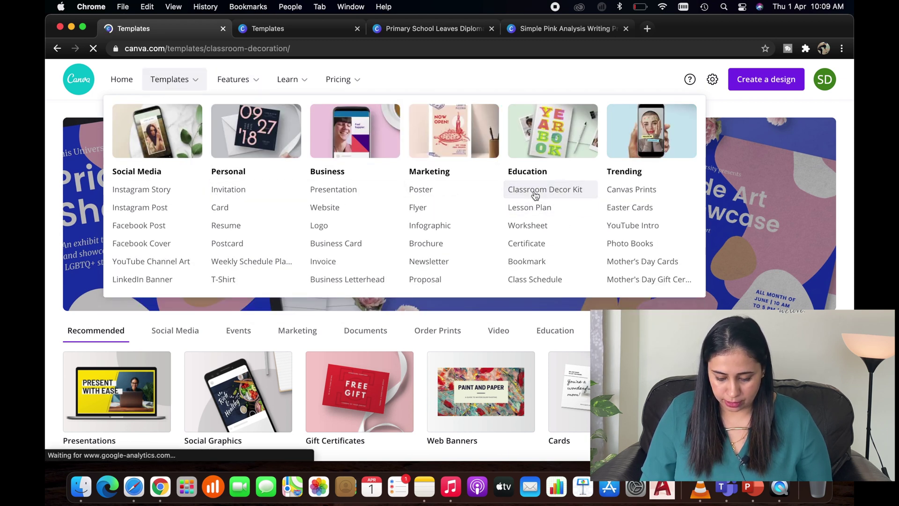
pyautogui.scroll(-3, 494, 364)
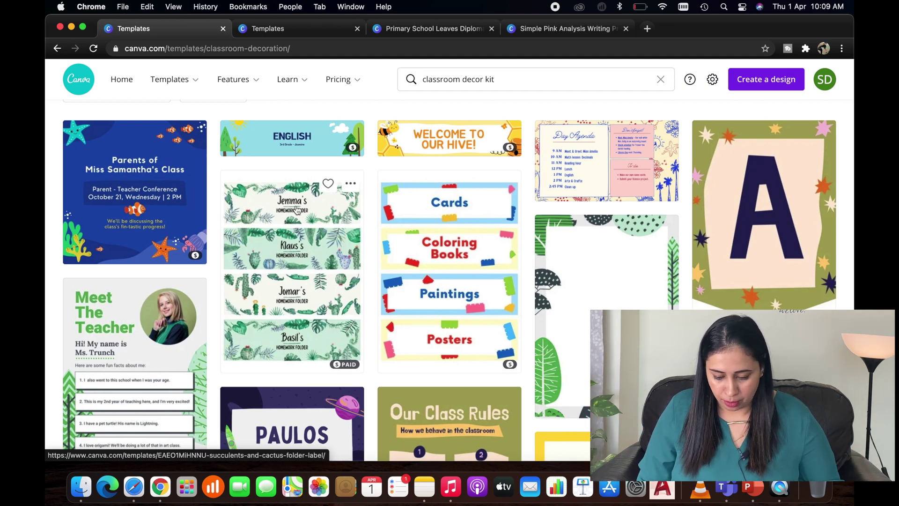
pyautogui.moveTo(449, 274)
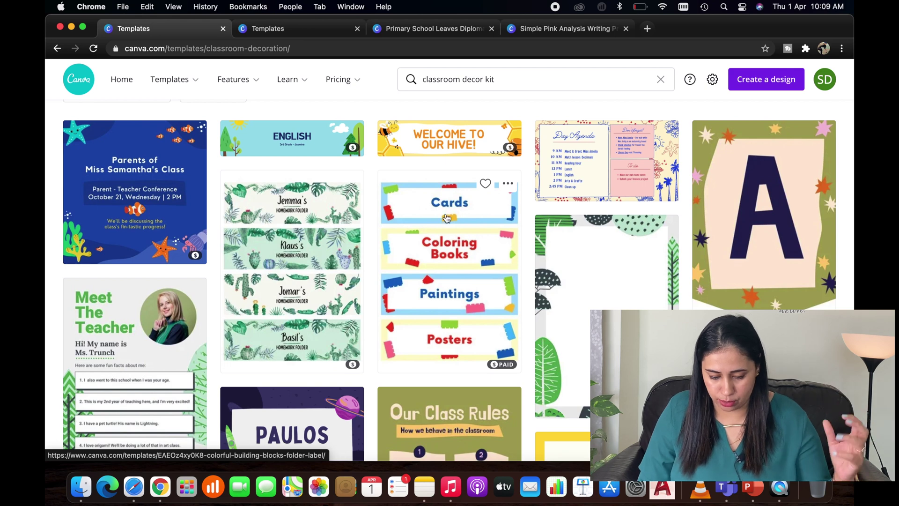
pyautogui.click(300, 143)
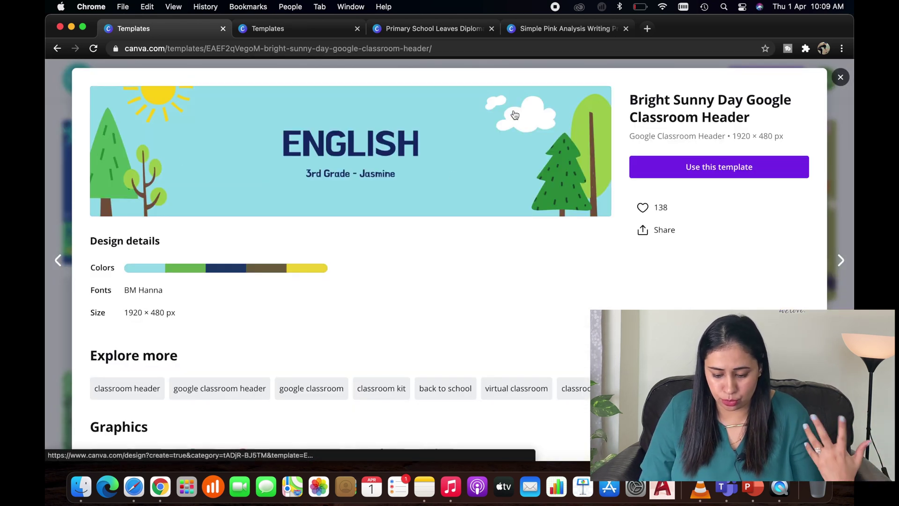
pyautogui.click(840, 77)
pyautogui.scroll(-3, 701, 272)
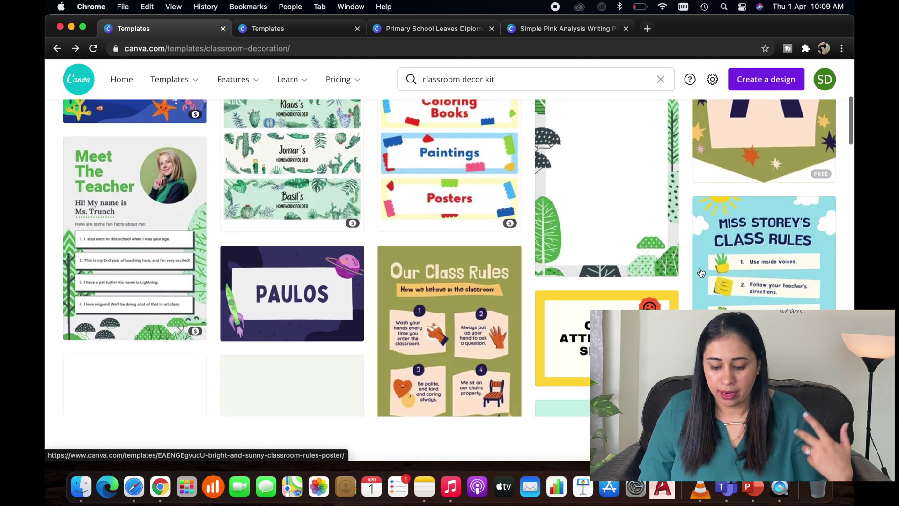
pyautogui.scroll(-2, 700, 273)
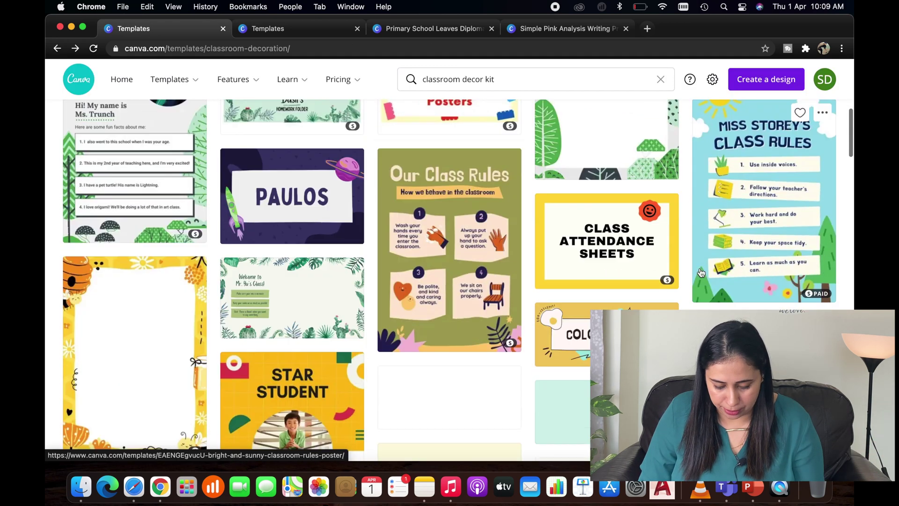
pyautogui.scroll(-1, 700, 273)
pyautogui.scroll(-3, 699, 268)
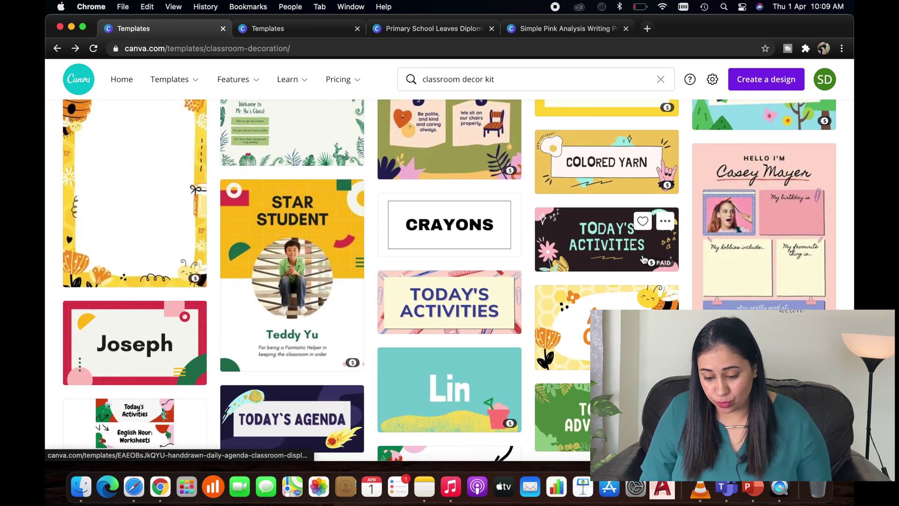
pyautogui.click(773, 226)
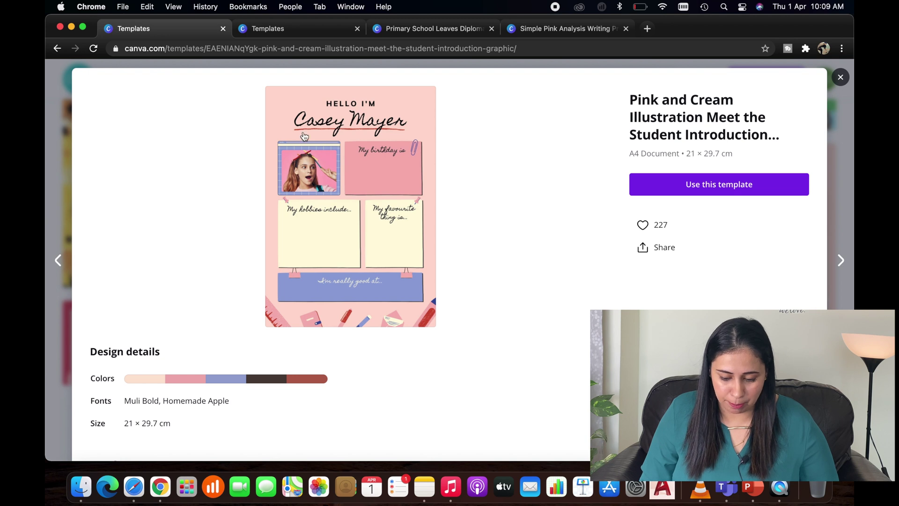
pyautogui.click(686, 186)
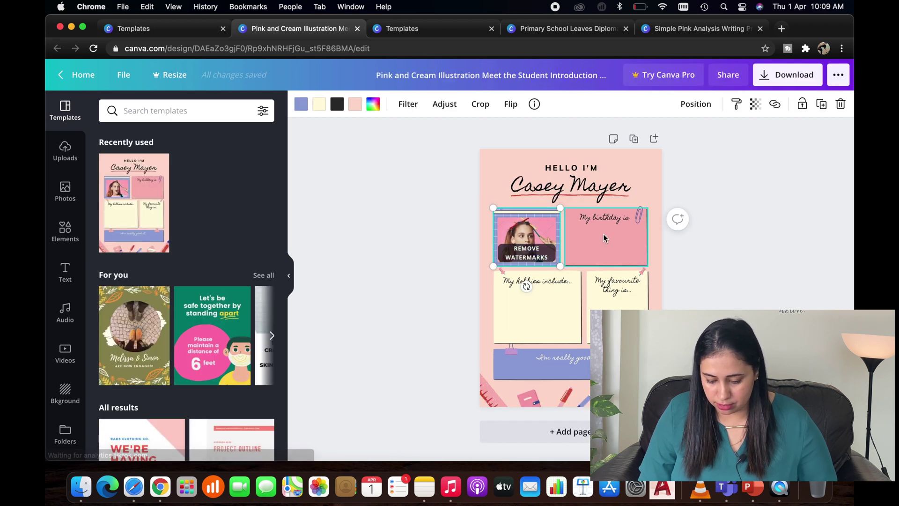
# Select the birthday and 'My hobbies include' notes, then glance at the certificate templates tab
pyautogui.click(603, 238)
pyautogui.click(556, 320)
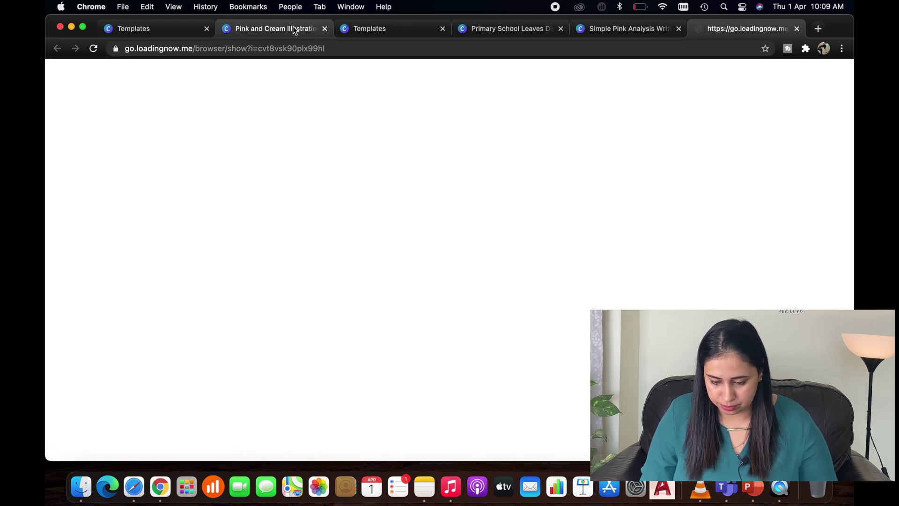
pyautogui.click(293, 27)
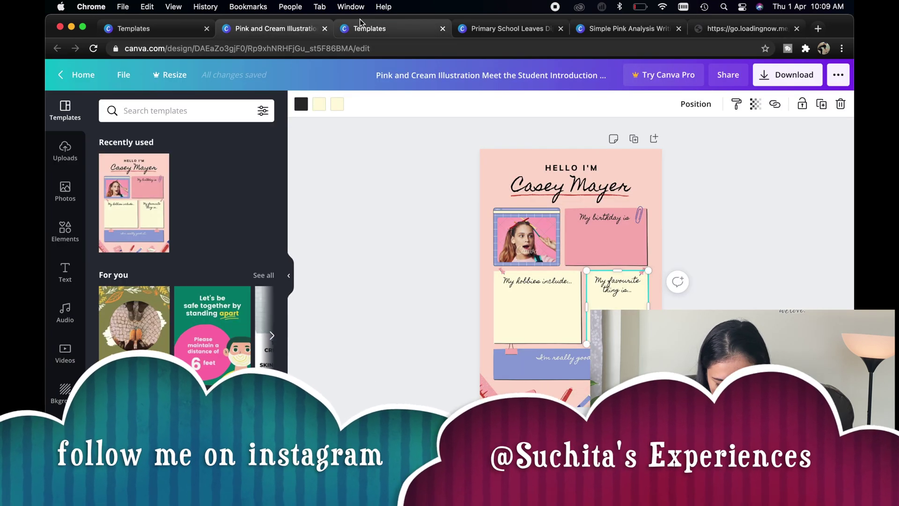
pyautogui.click(365, 29)
pyautogui.scroll(10, 372, 141)
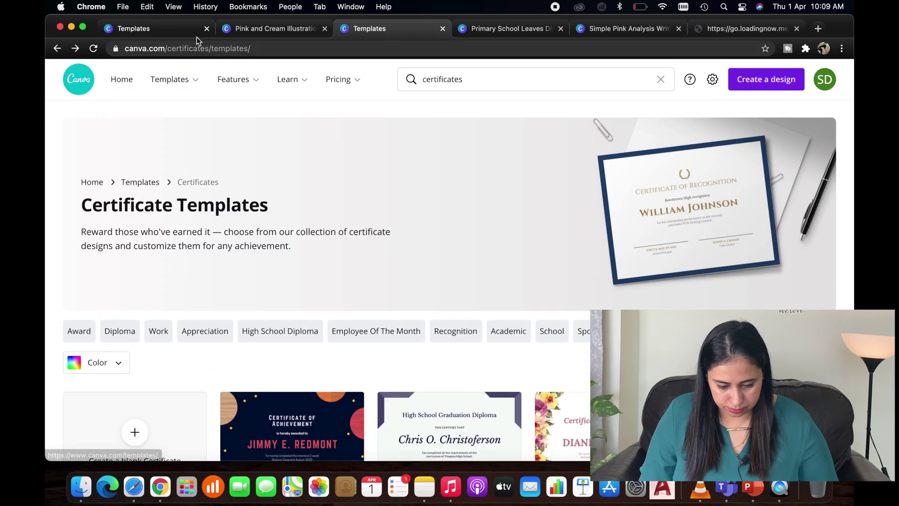
# Leave the student introduction design for Home and open the Classroom Decor Kit templates
pyautogui.click(254, 31)
pyautogui.click(78, 74)
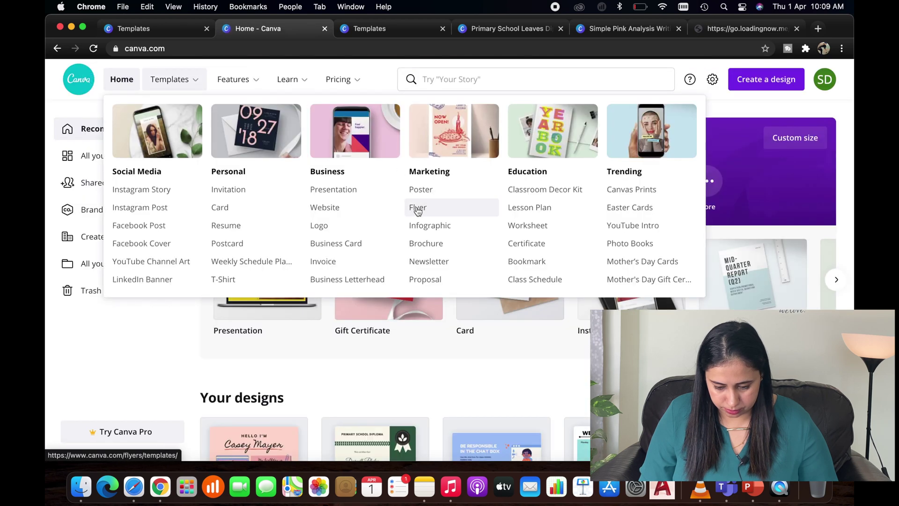
pyautogui.click(545, 190)
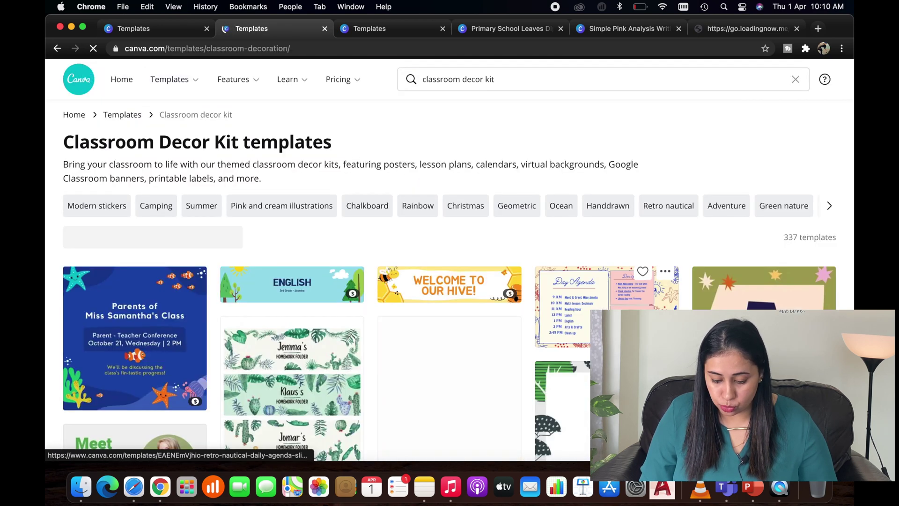
pyautogui.scroll(-10, 545, 195)
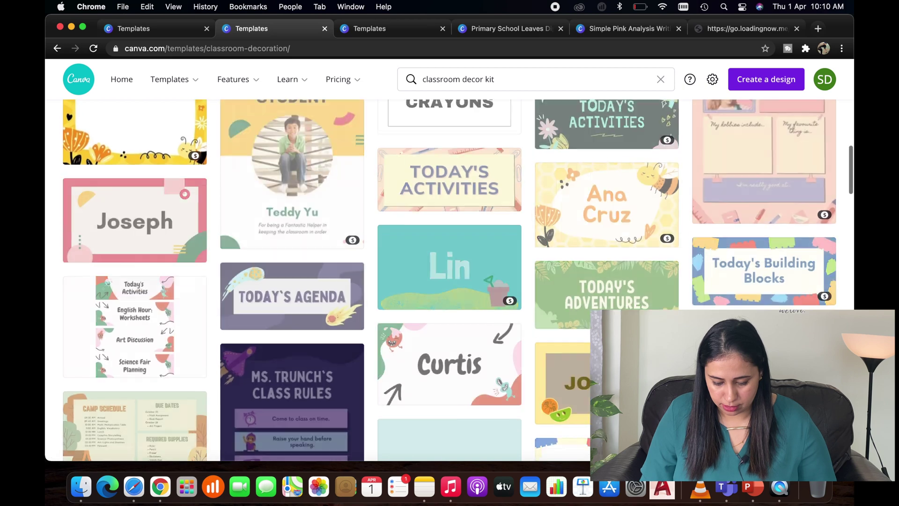
pyautogui.scroll(-2, 450, 281)
pyautogui.scroll(-3, 266, 163)
pyautogui.scroll(-1, 267, 163)
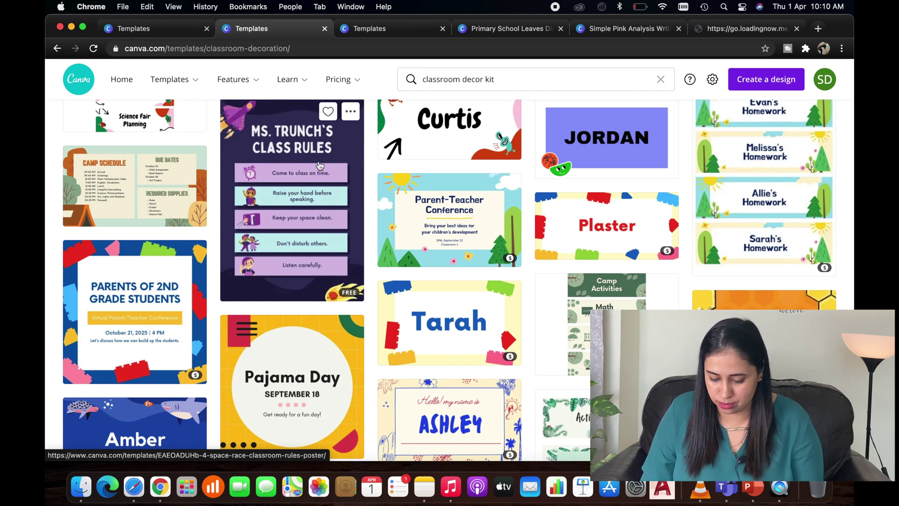
pyautogui.scroll(-3, 379, 290)
pyautogui.scroll(-1, 379, 290)
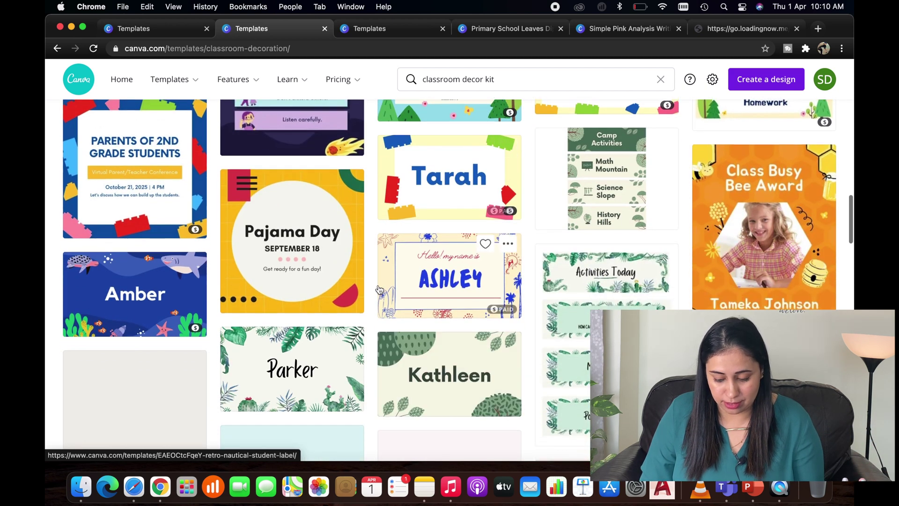
pyautogui.scroll(-2, 380, 289)
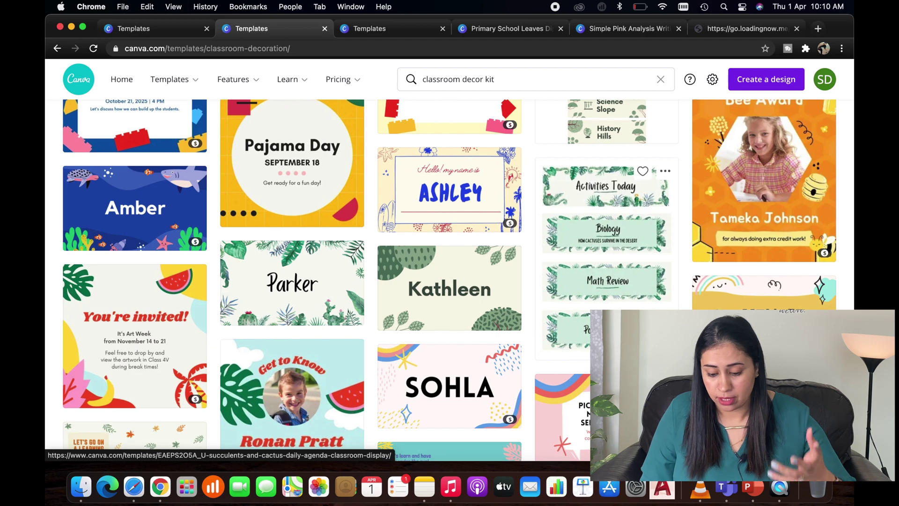
pyautogui.scroll(-3, 450, 281)
pyautogui.scroll(-3, 449, 281)
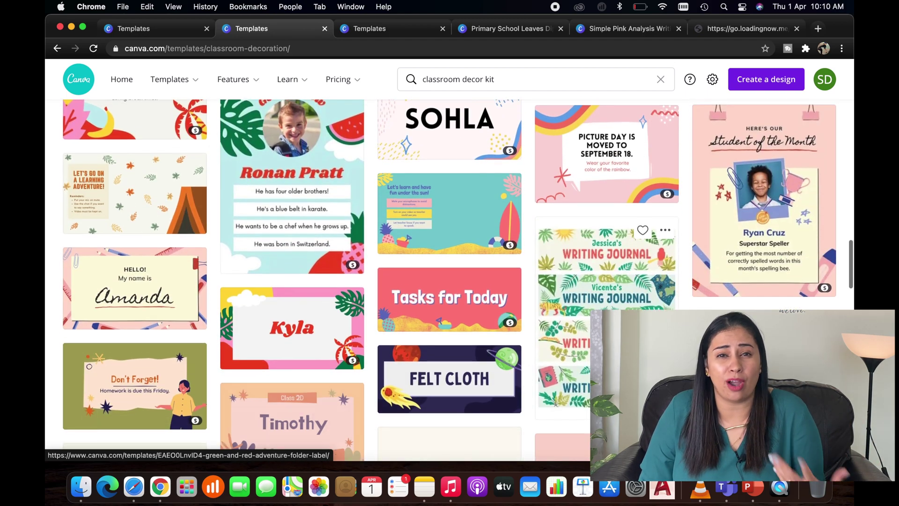
pyautogui.scroll(10, 450, 281)
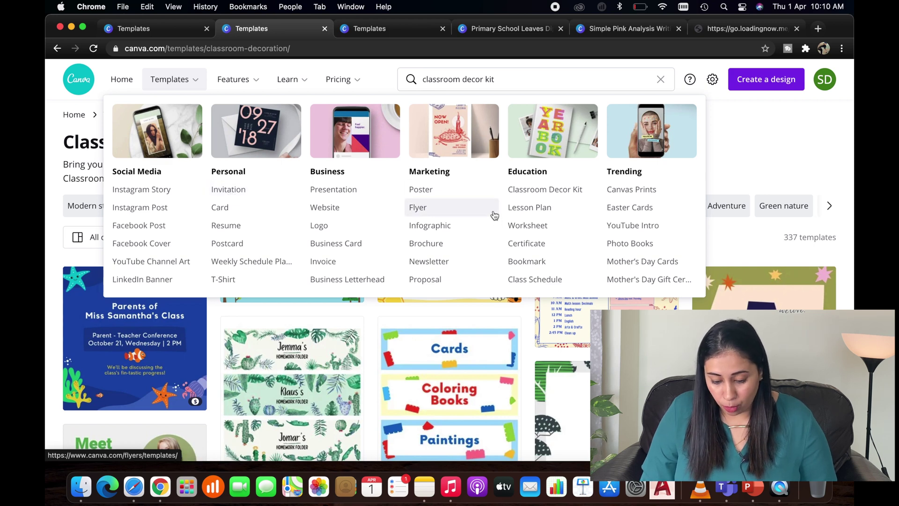
# Choose Class Schedule in the Templates menu to show its 27 printable designs
pyautogui.click(528, 278)
pyautogui.scroll(-2, 531, 281)
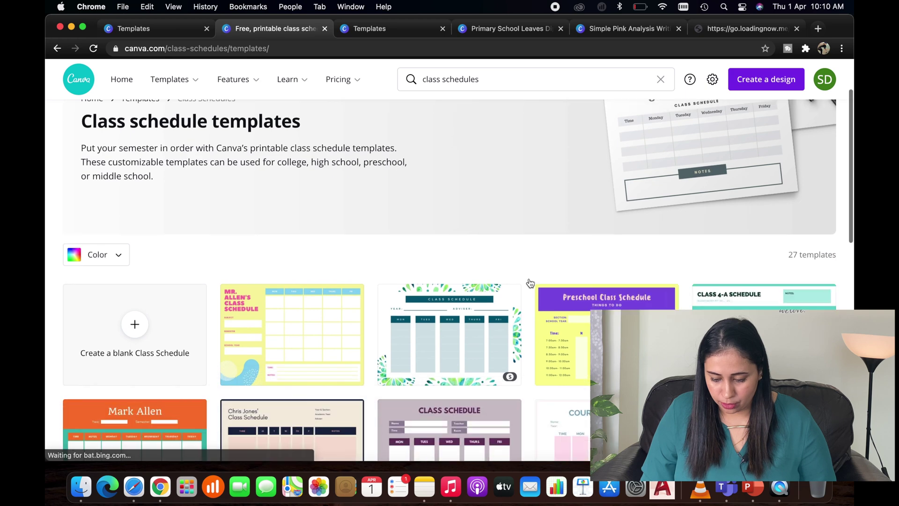
pyautogui.scroll(-1, 530, 275)
pyautogui.scroll(-2, 529, 273)
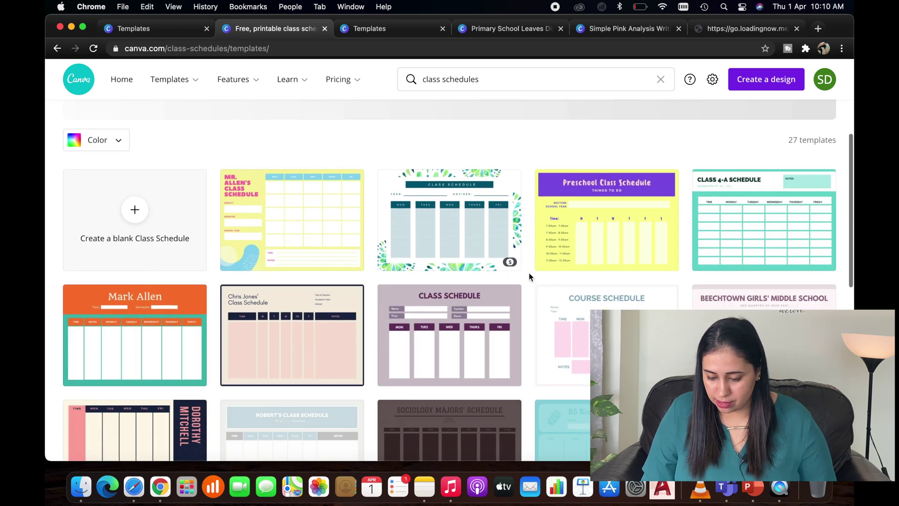
# Preview the Blue Simple and Blue and Grey Simple Class Schedule templates, closing each preview
pyautogui.click(750, 230)
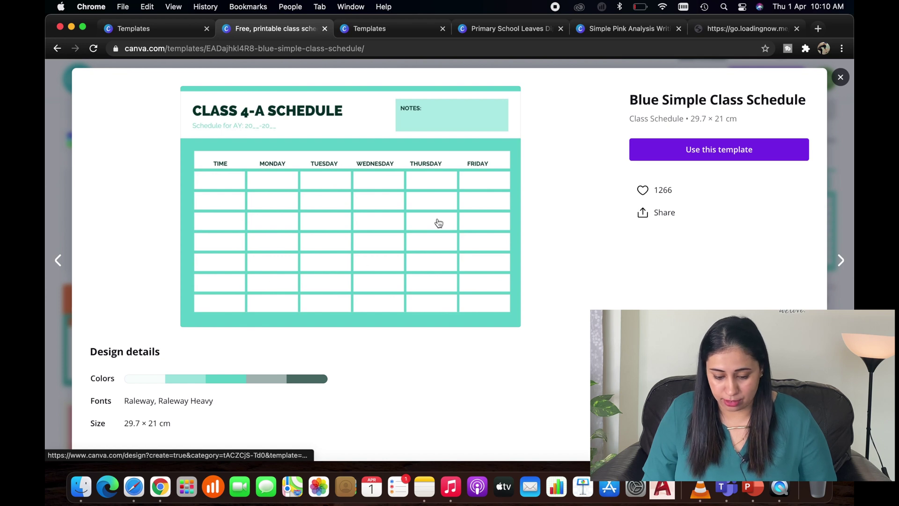
pyautogui.click(840, 77)
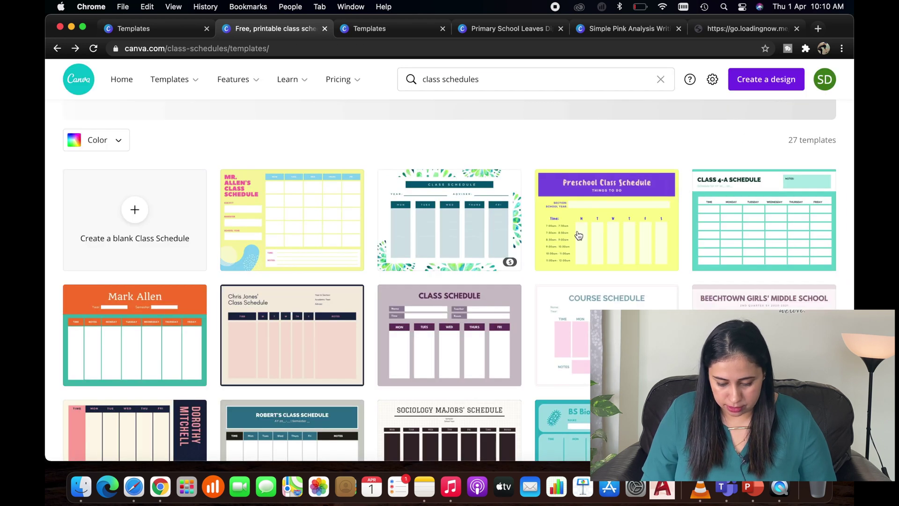
pyautogui.scroll(-2, 519, 281)
pyautogui.scroll(-2, 519, 281)
pyautogui.scroll(-2, 520, 279)
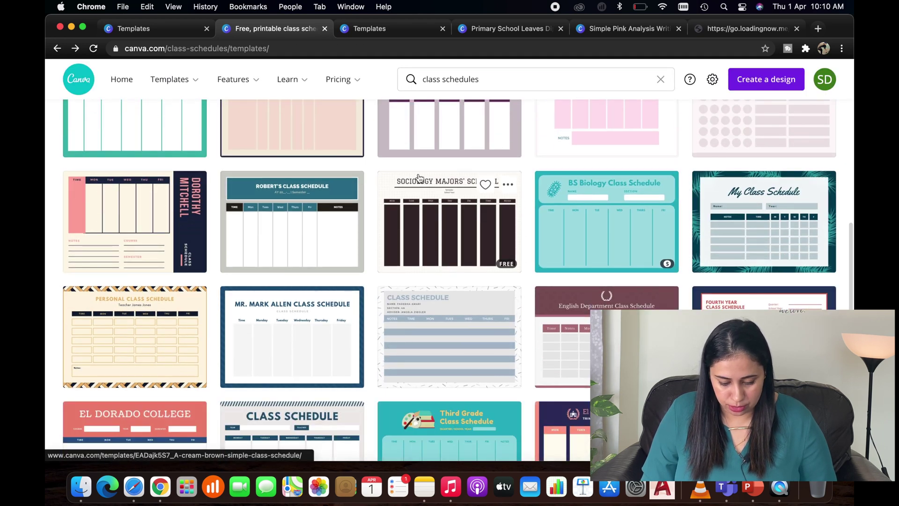
pyautogui.click(283, 203)
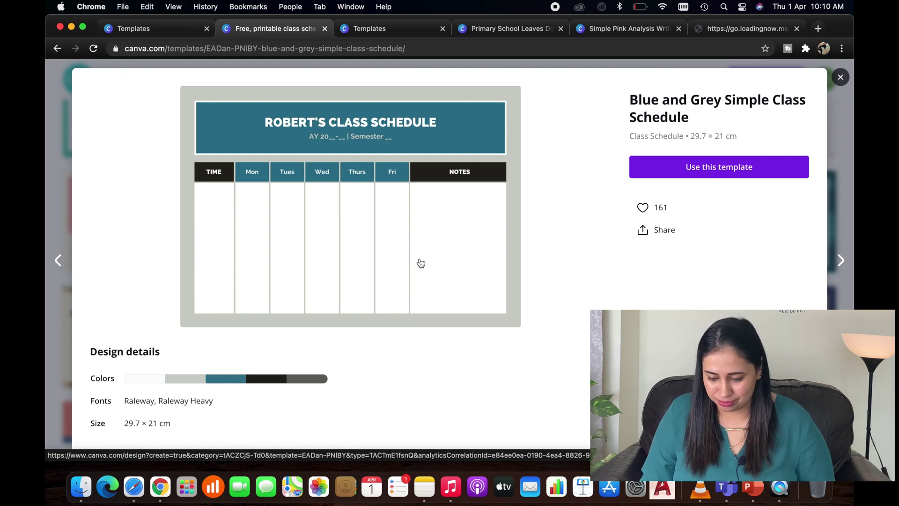
pyautogui.click(840, 78)
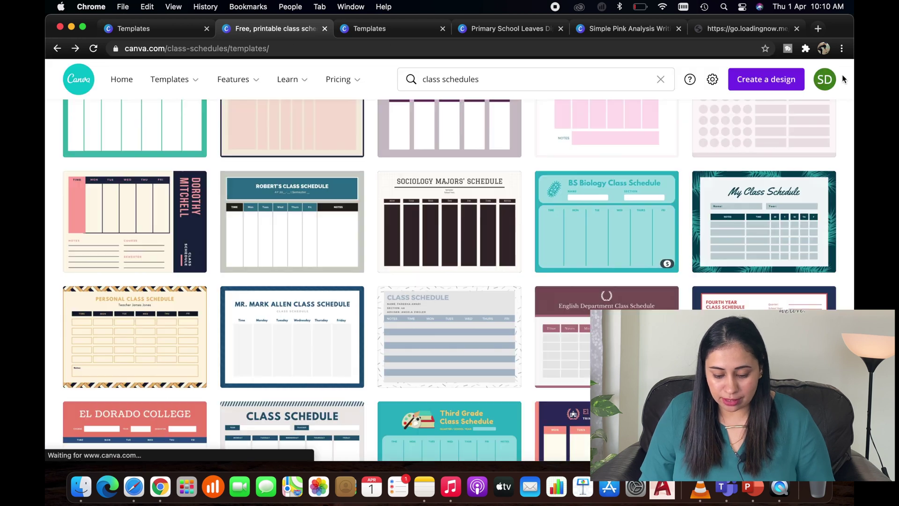
pyautogui.scroll(-4, 518, 320)
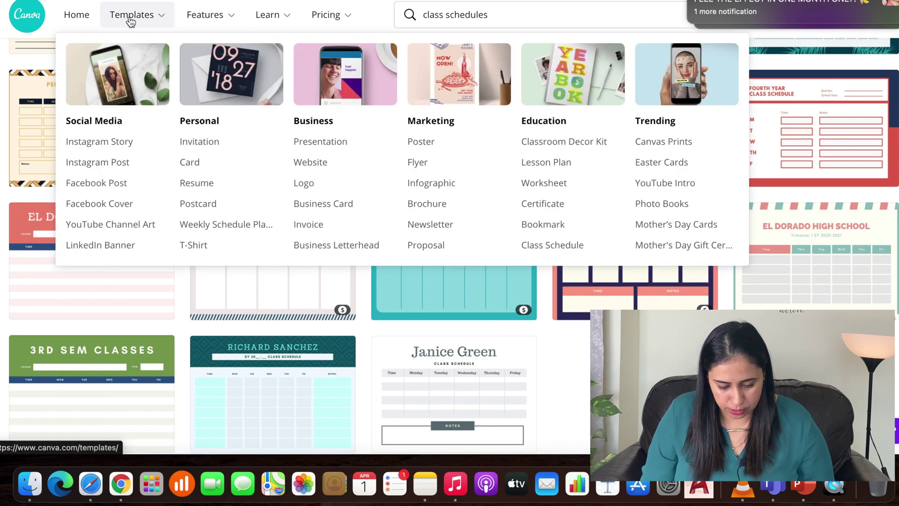
pyautogui.moveTo(169, 80)
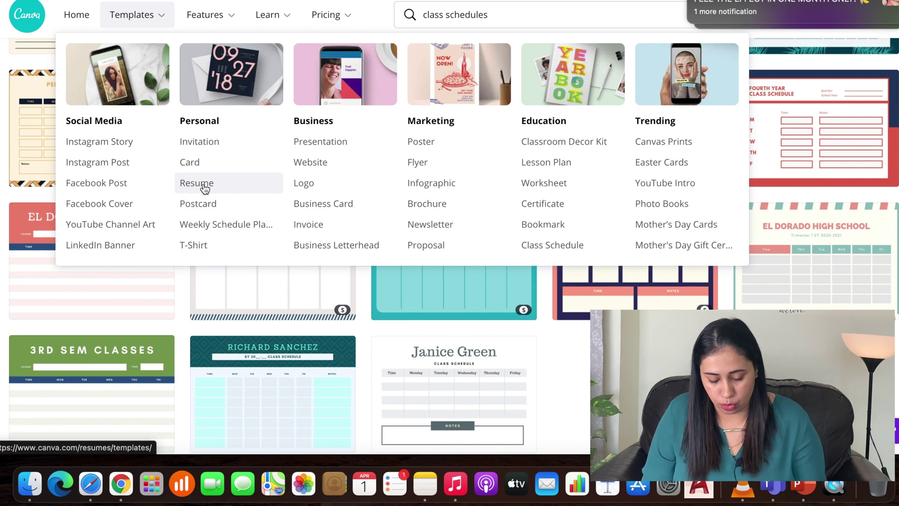
# Start a new design from the Green and Black Minimalist Resume in Resume templates
pyautogui.click(205, 188)
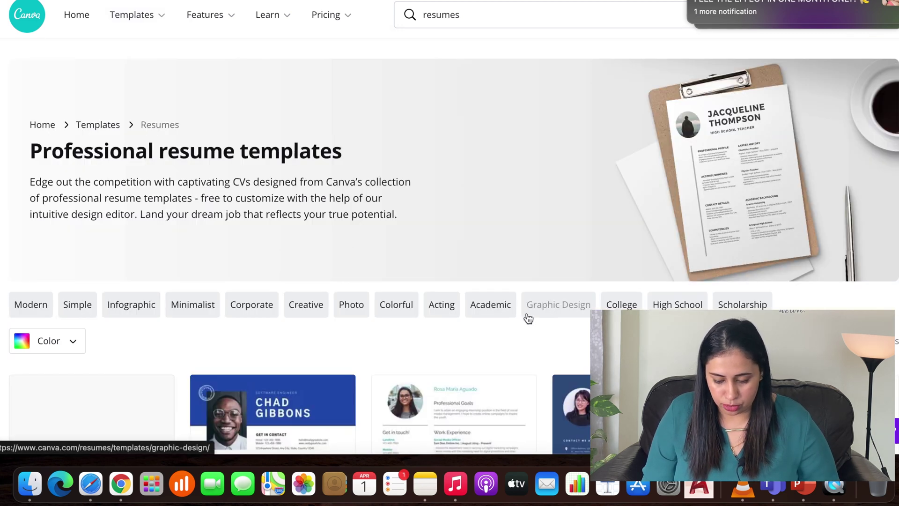
pyautogui.scroll(-5, 526, 317)
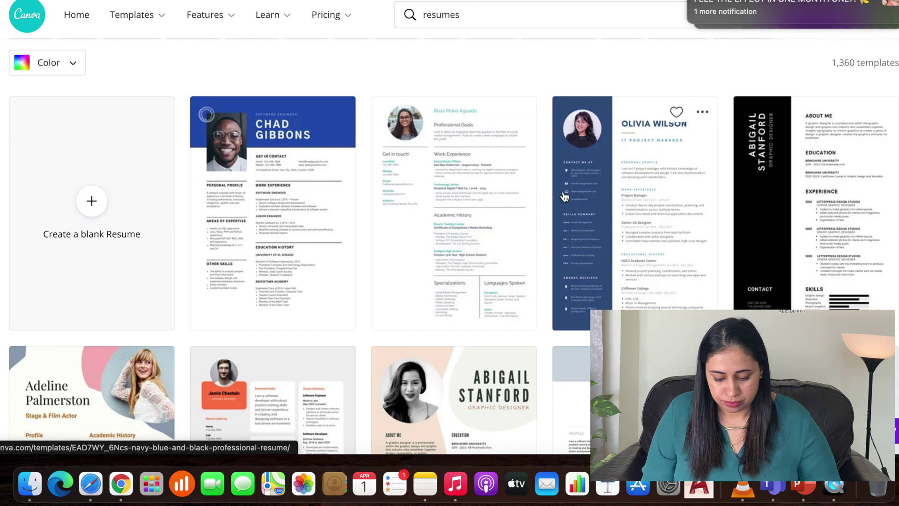
pyautogui.click(441, 188)
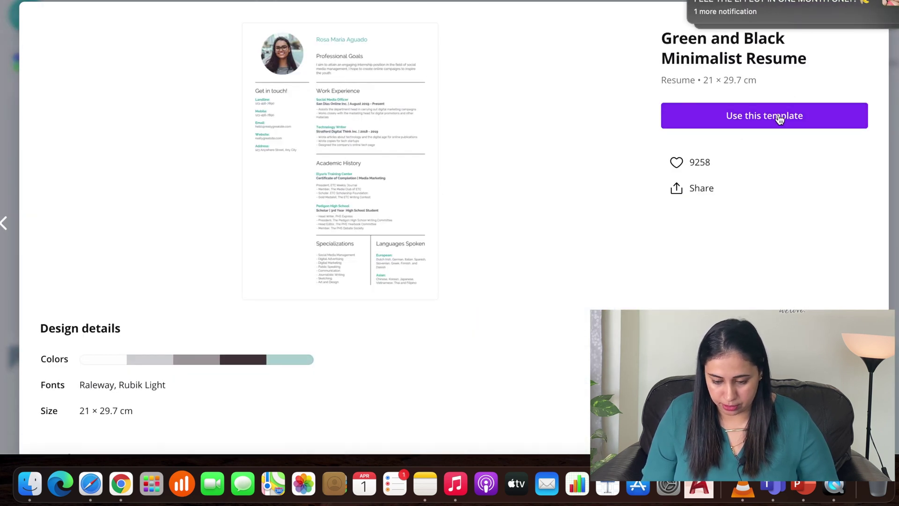
pyautogui.click(778, 115)
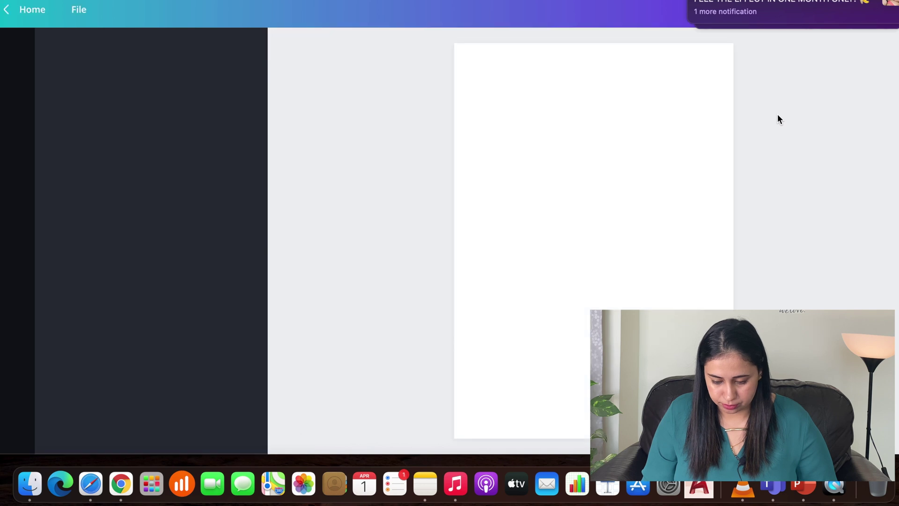
# Select the minimalist resume's profile photo, name heading, Work Experience and Academic History sections
pyautogui.click(524, 137)
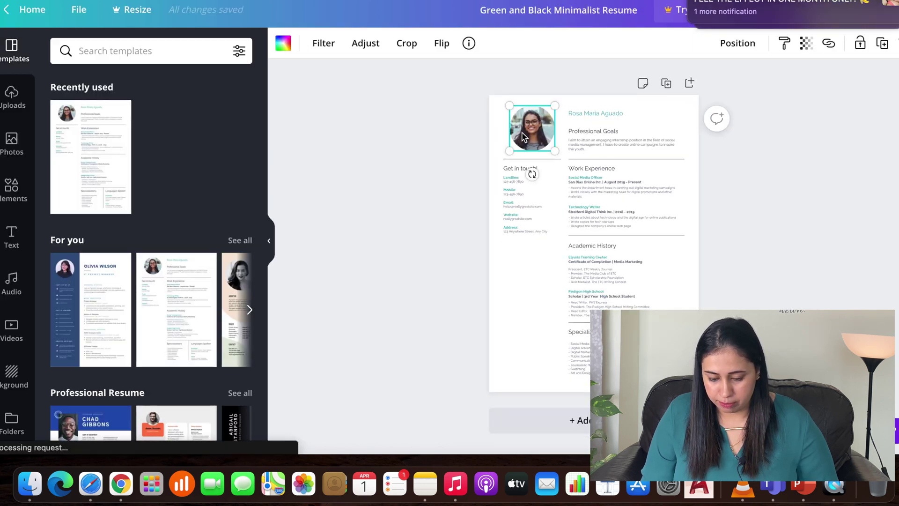
pyautogui.click(580, 116)
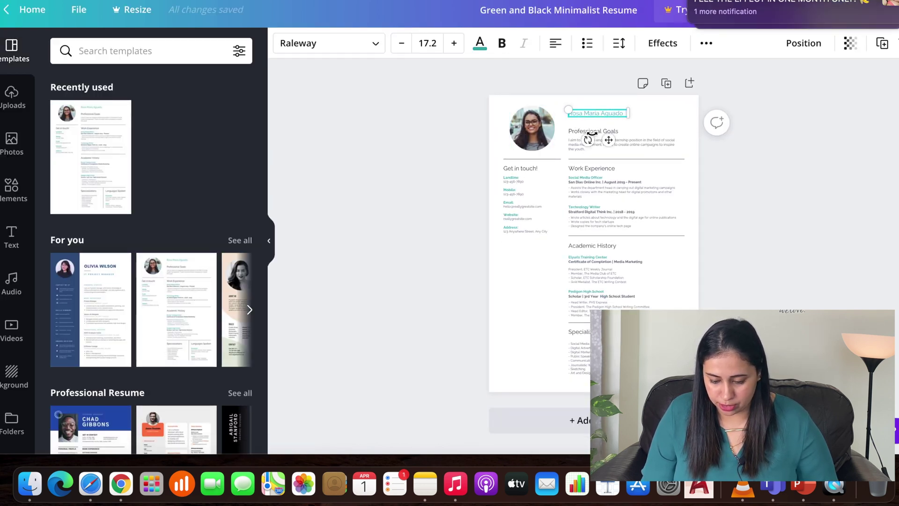
pyautogui.click(612, 168)
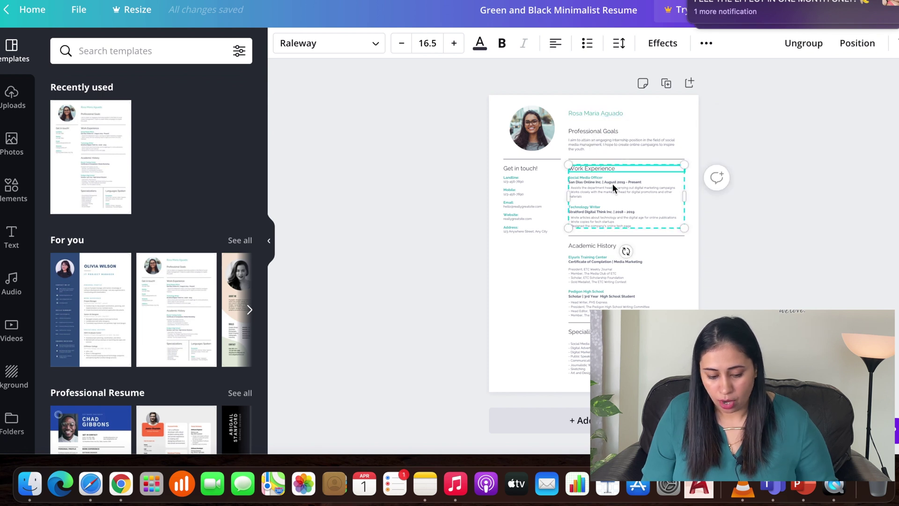
pyautogui.click(598, 267)
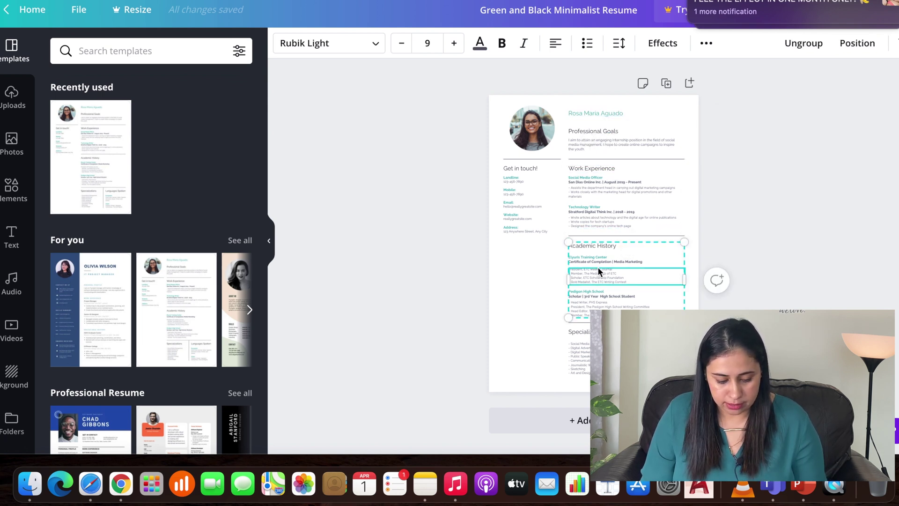
# Swap the design to the navy-sidebar resume, then the blue-header software engineer resume
pyautogui.click(91, 297)
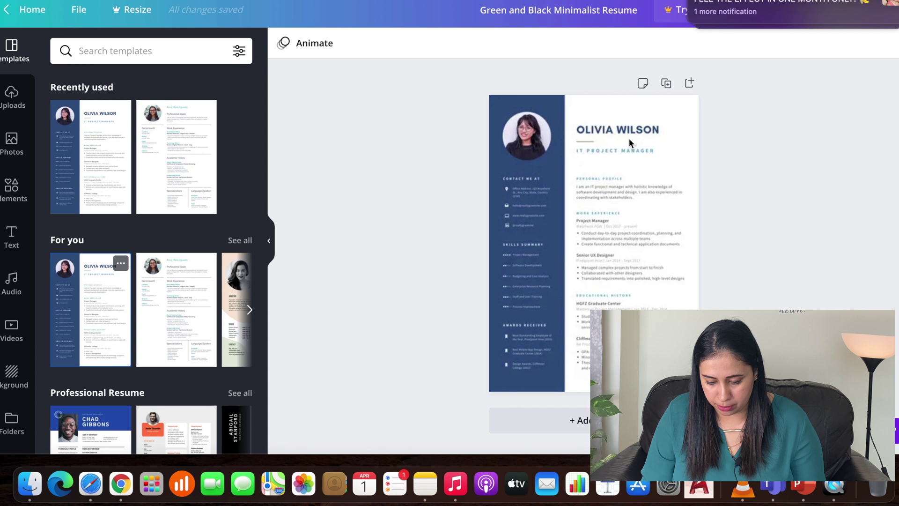
pyautogui.click(616, 134)
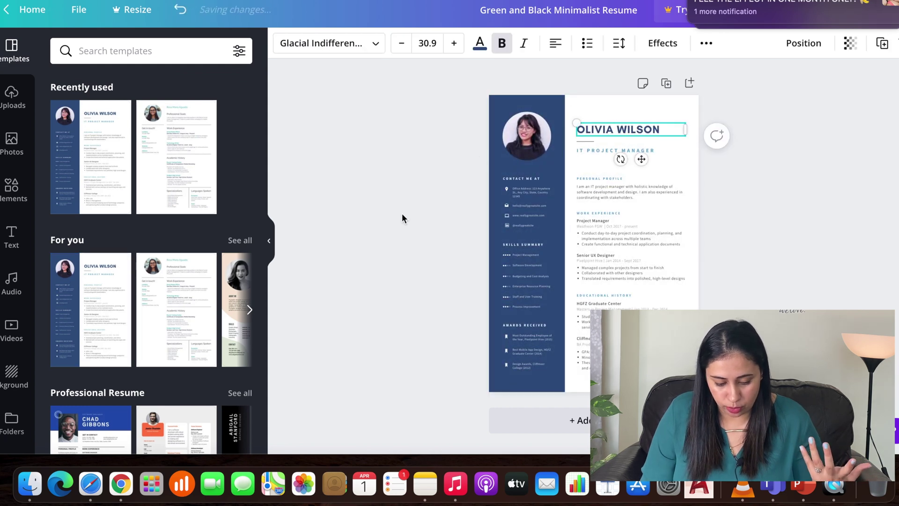
pyautogui.scroll(-2, 92, 310)
pyautogui.click(92, 309)
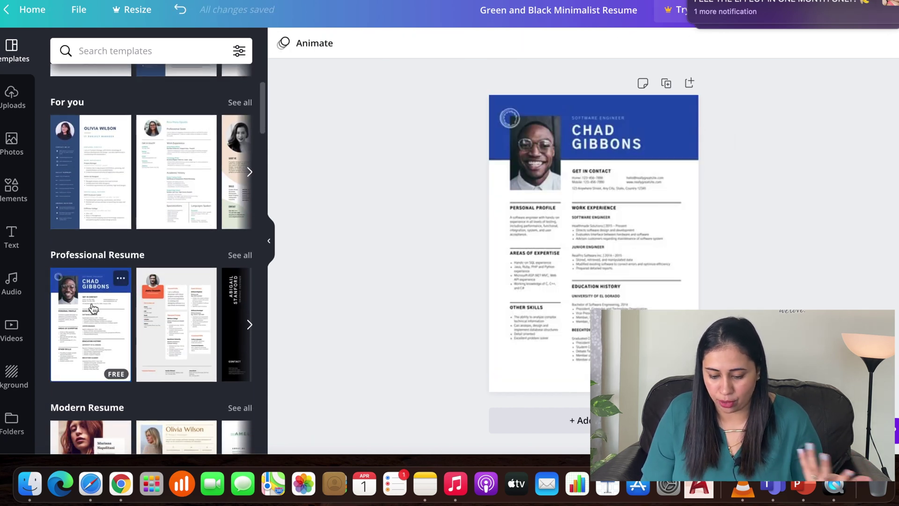
pyautogui.click(601, 246)
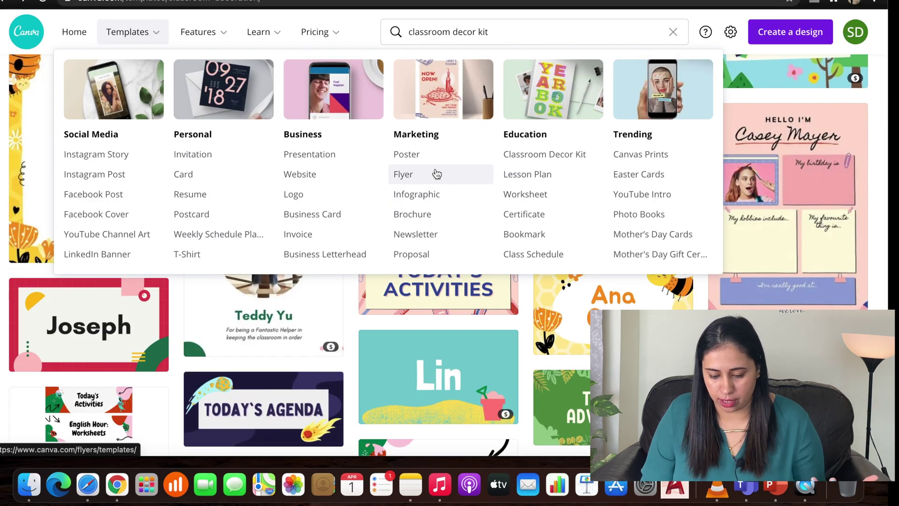
# Open the Poster templates gallery showing Chemistry Lab Safety Rules and University Science Fair posters
pyautogui.click(426, 161)
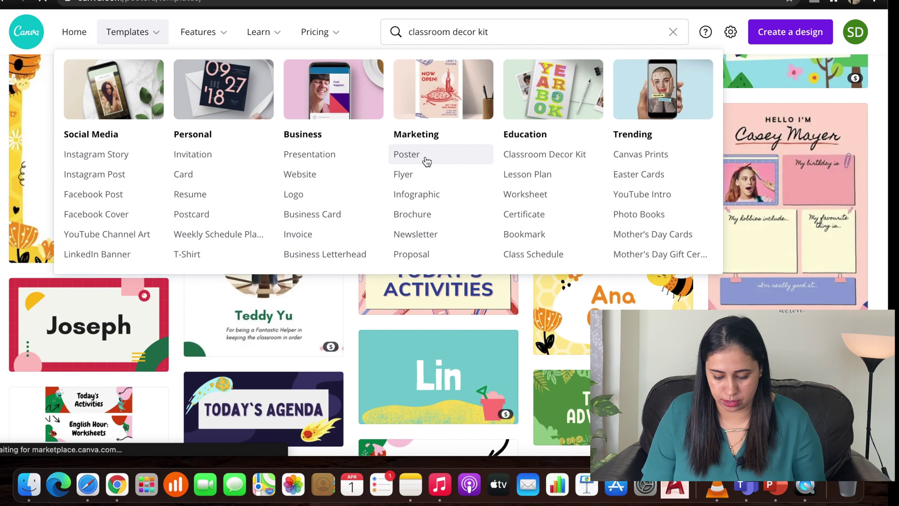
pyautogui.scroll(-3, 426, 161)
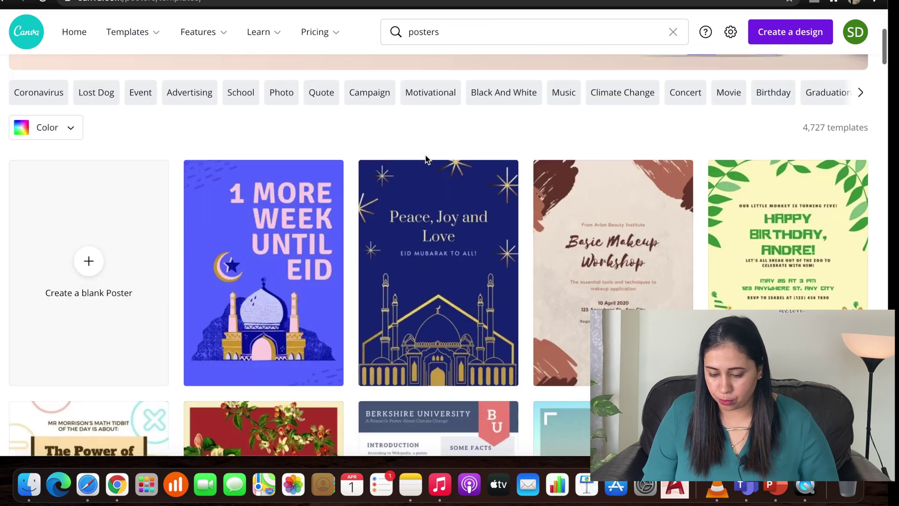
pyautogui.scroll(-2, 426, 154)
pyautogui.scroll(-3, 566, 312)
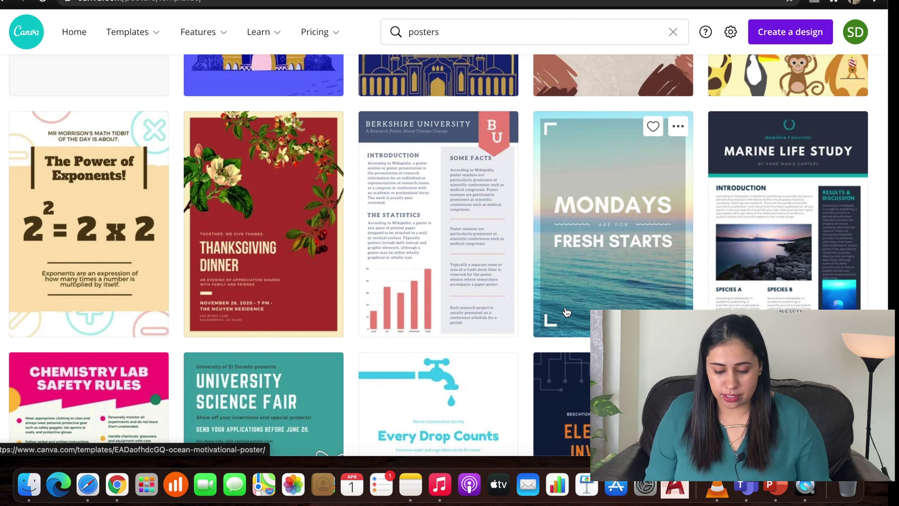
pyautogui.scroll(-5, 567, 311)
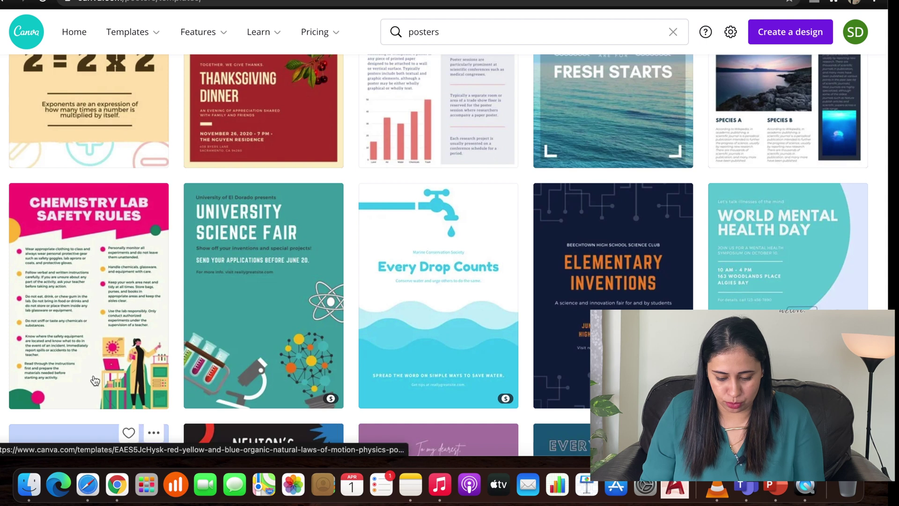
# Preview the Pink Green and Yellow Flat Graphic Lab Safety Rules Chemistry Poster
pyautogui.click(84, 321)
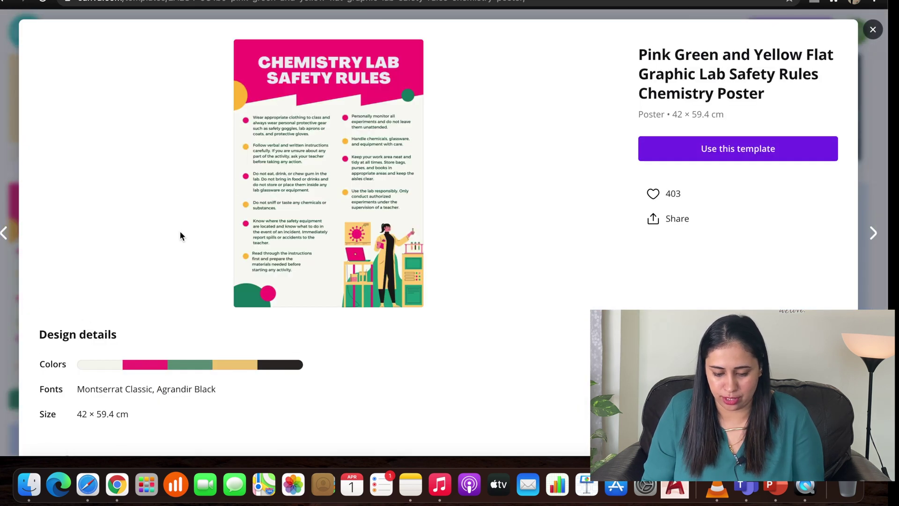